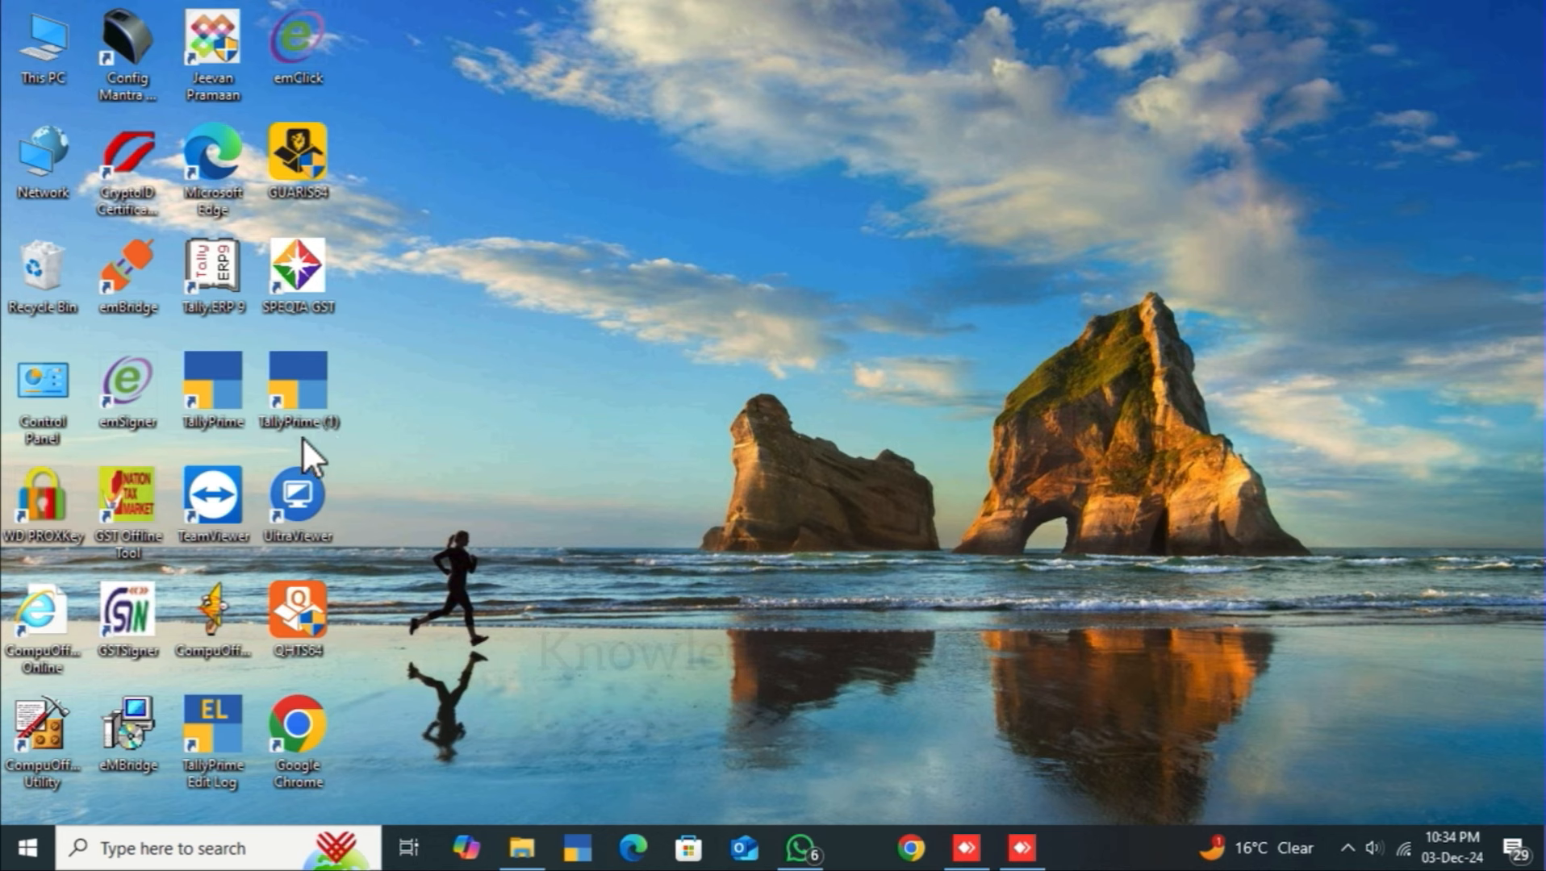
Step: Launch TallyPrime and move up the Select Company list to Create Company
double_click(222, 406)
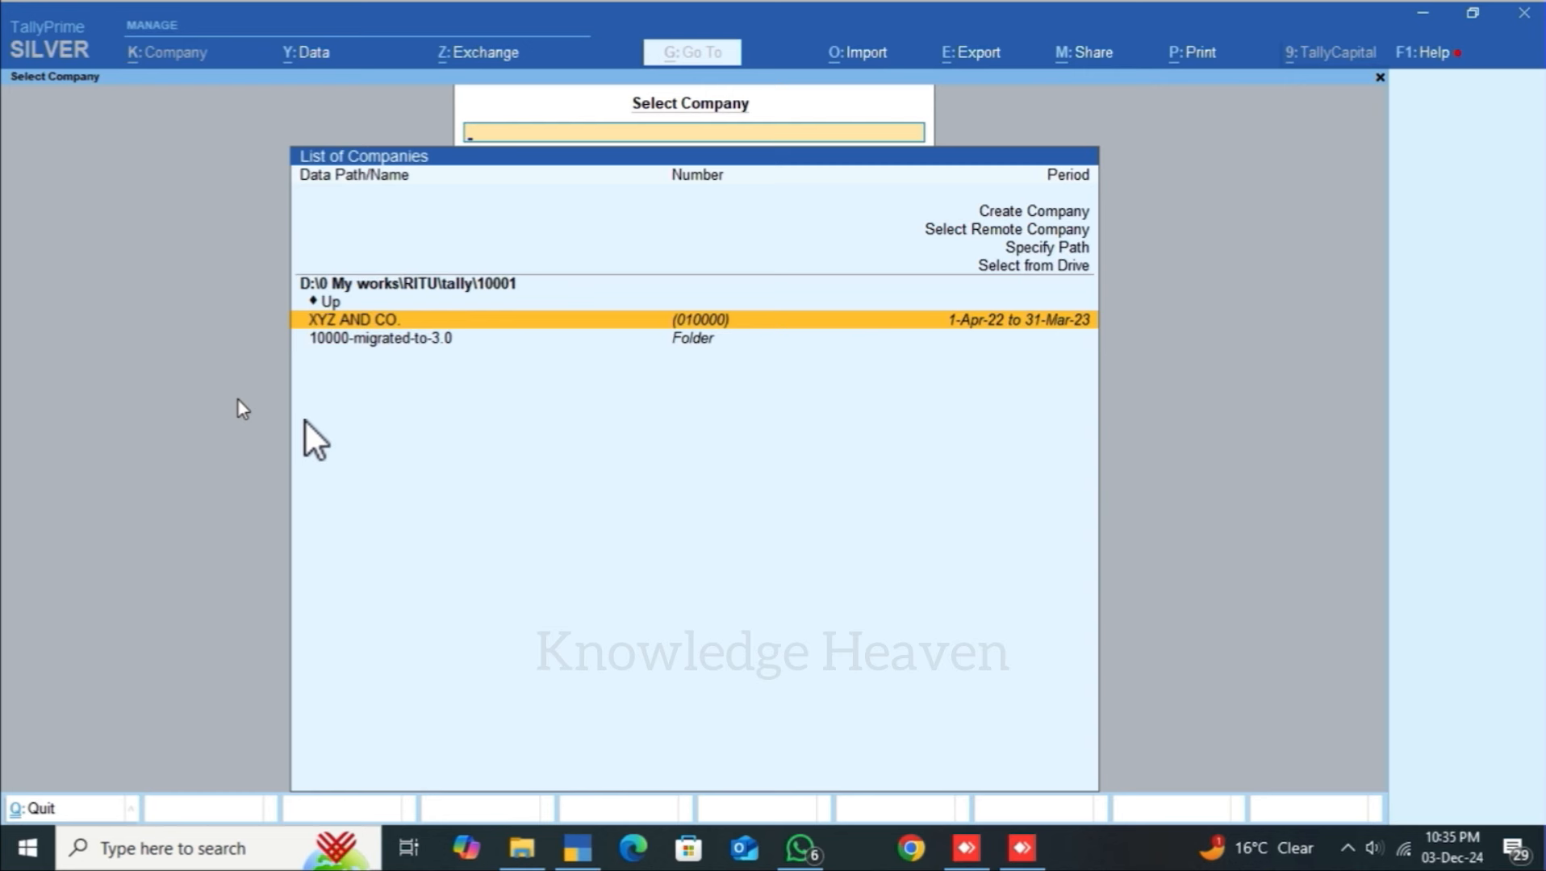
key(Up)
key(Up)
key(Up)
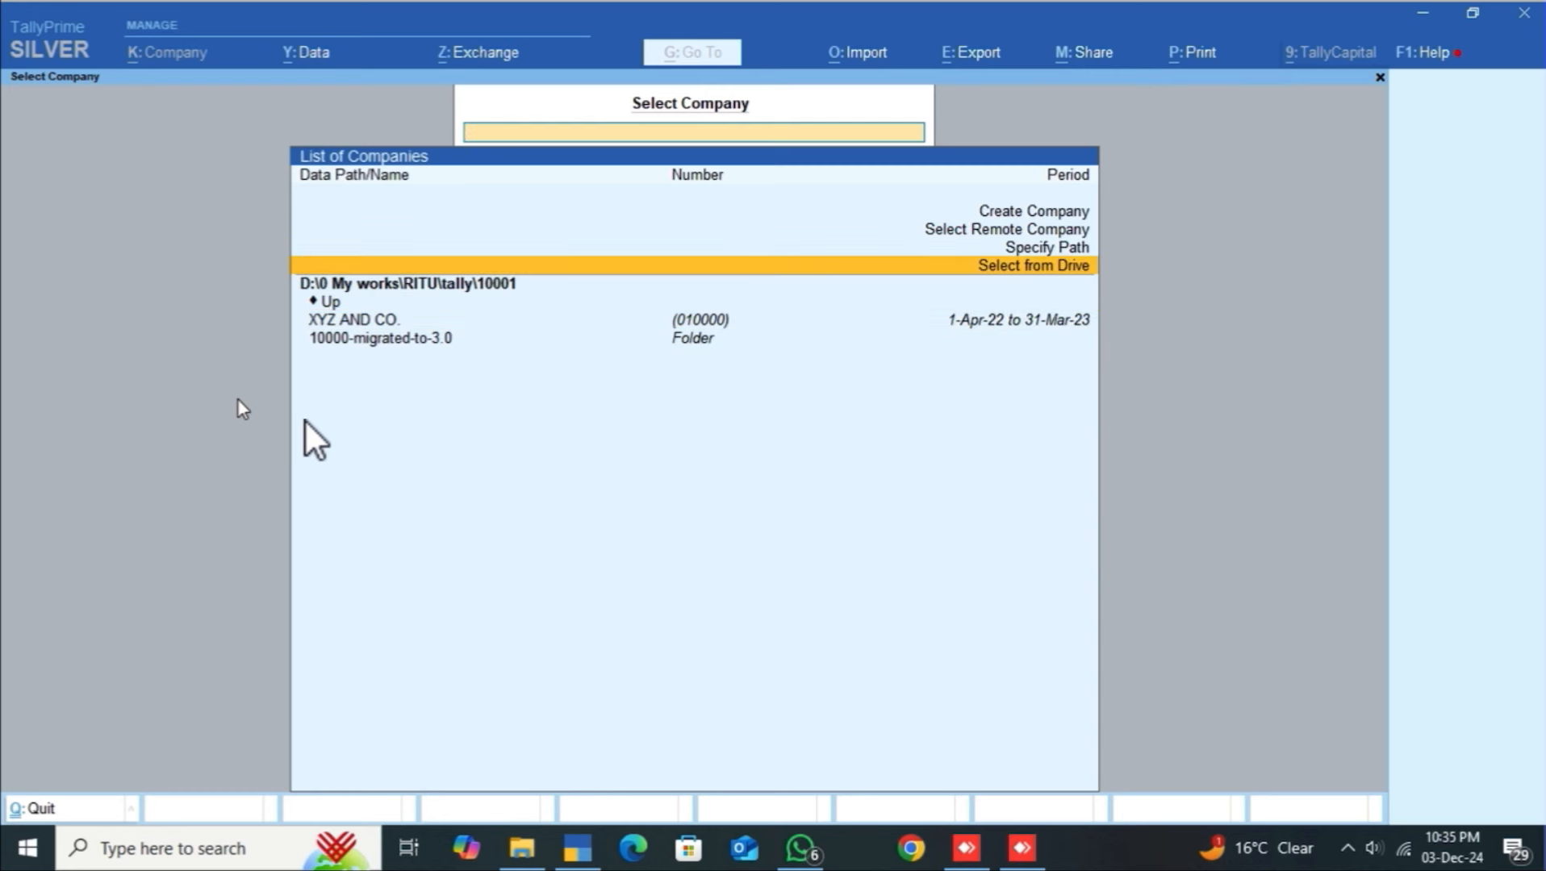
key(Up)
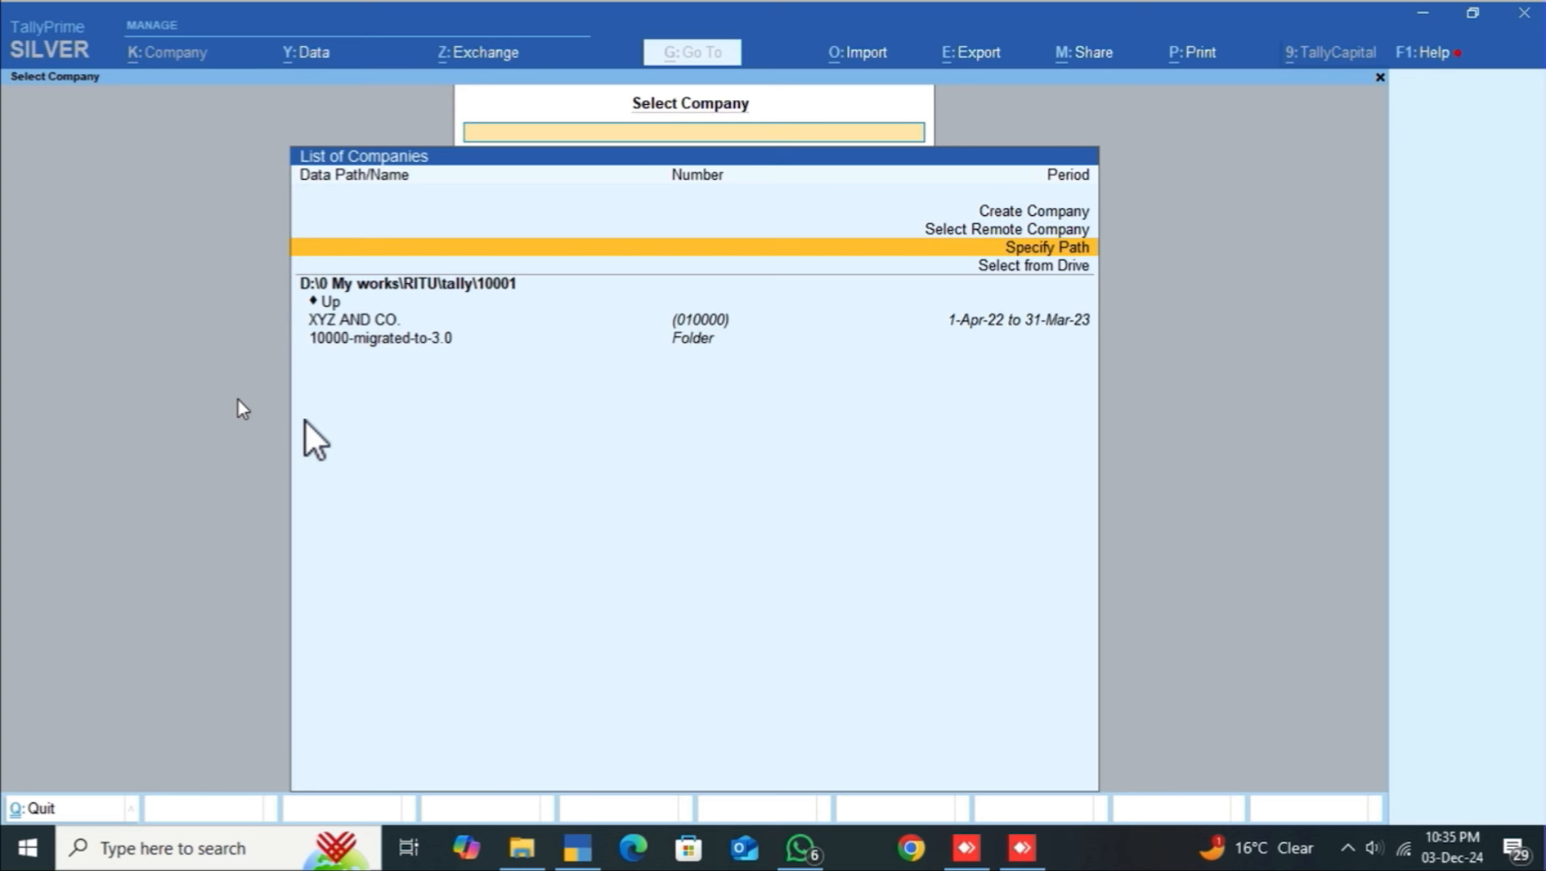
key(Up)
key(Up)
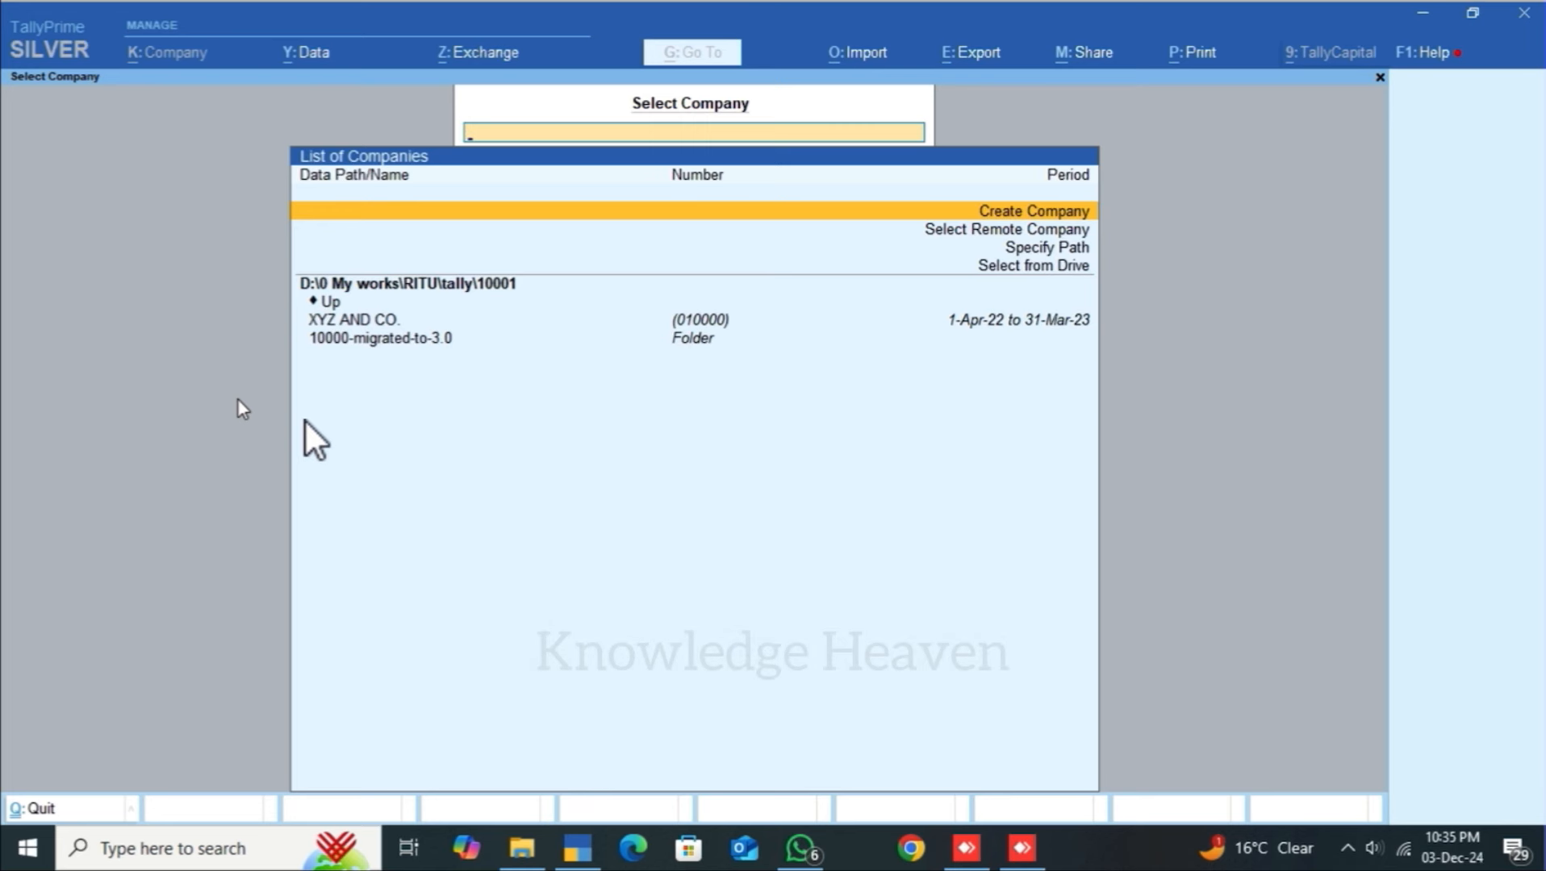
Step: Open the Company Creation form and step back to the Company Data Path field
key(Return)
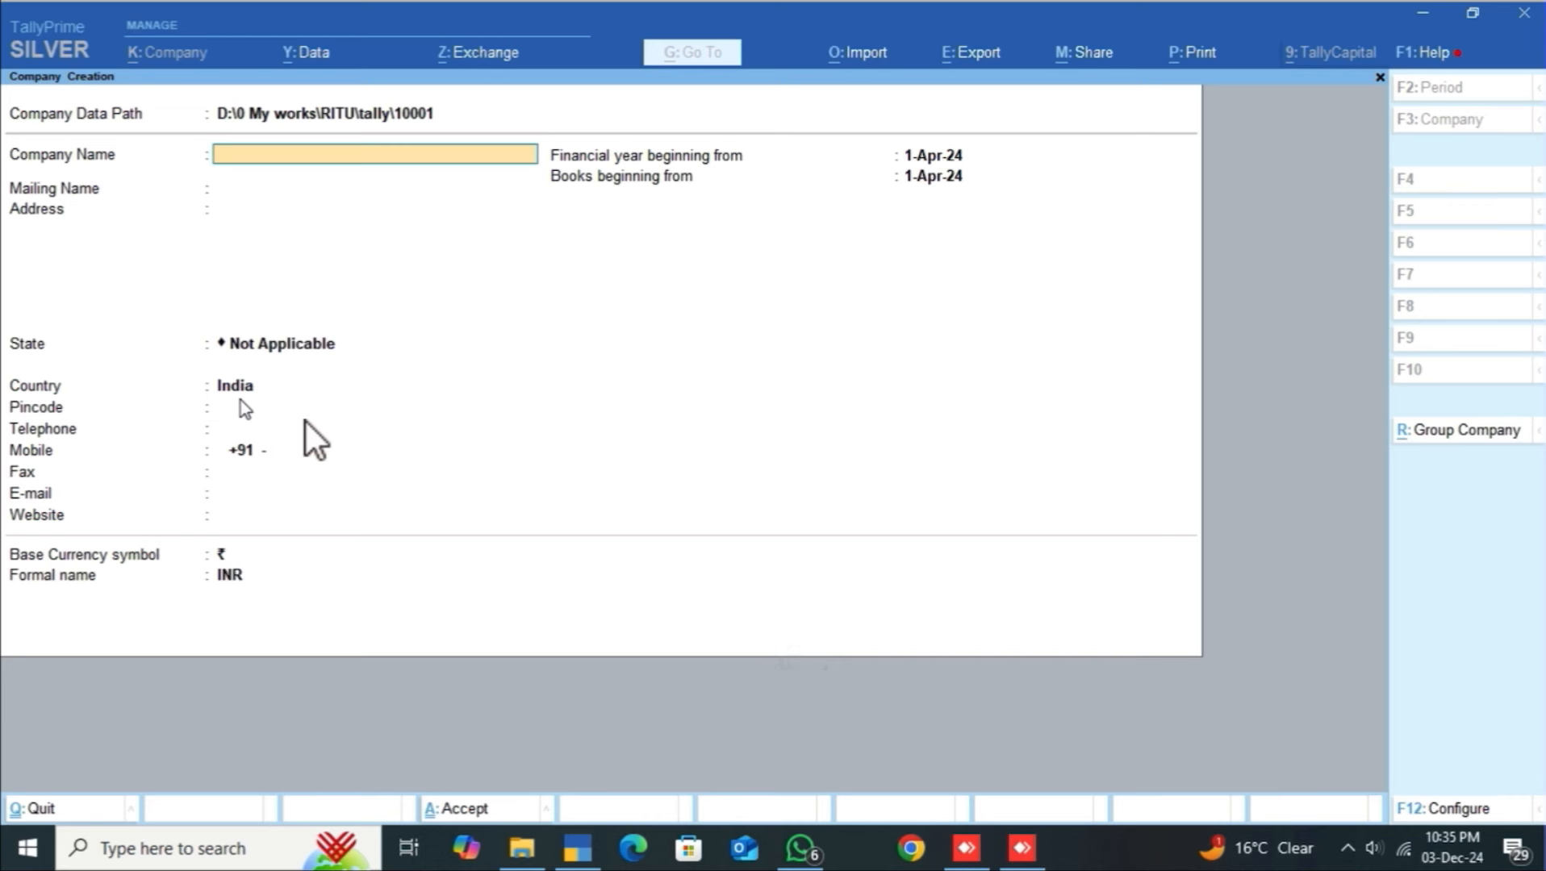
key(BackSpace)
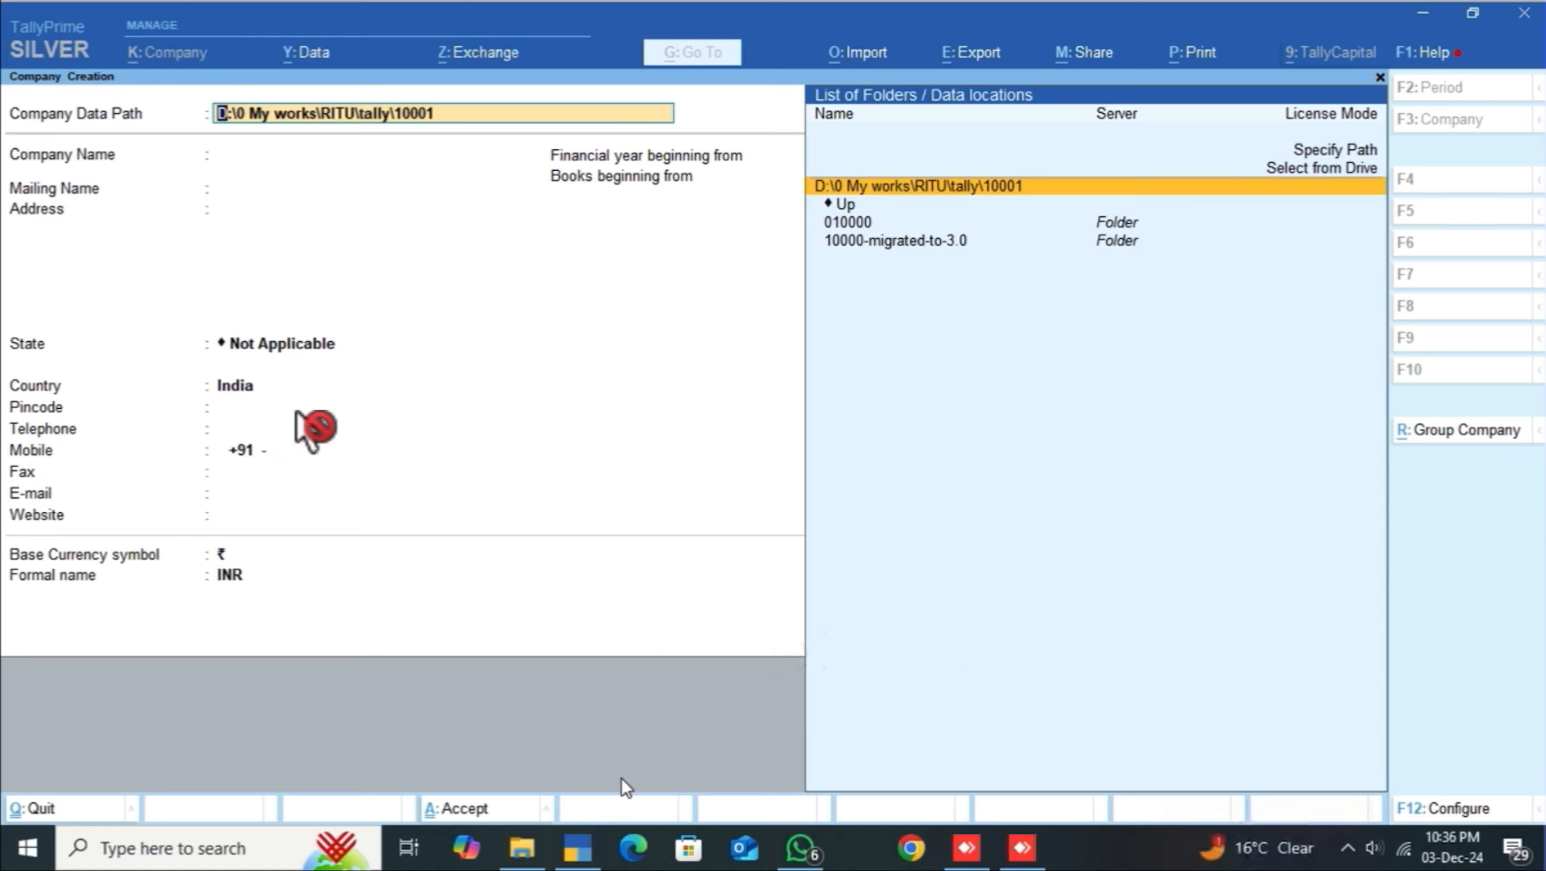
Step: Copy the E:\DATA\new company path from File Explorer's address bar and return to TallyPrime
click(521, 848)
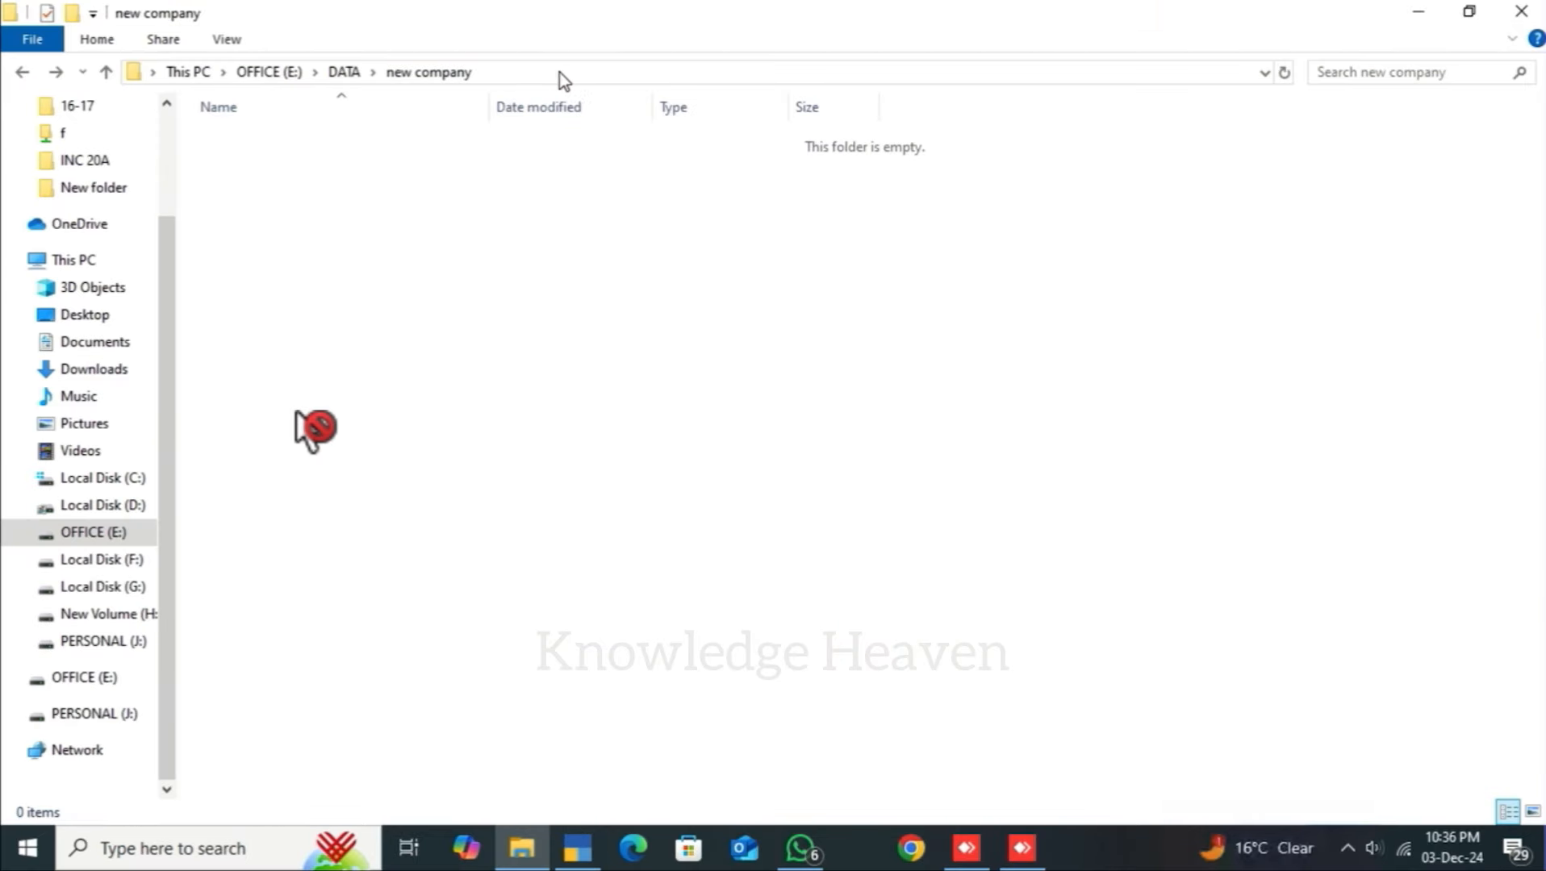
click(558, 73)
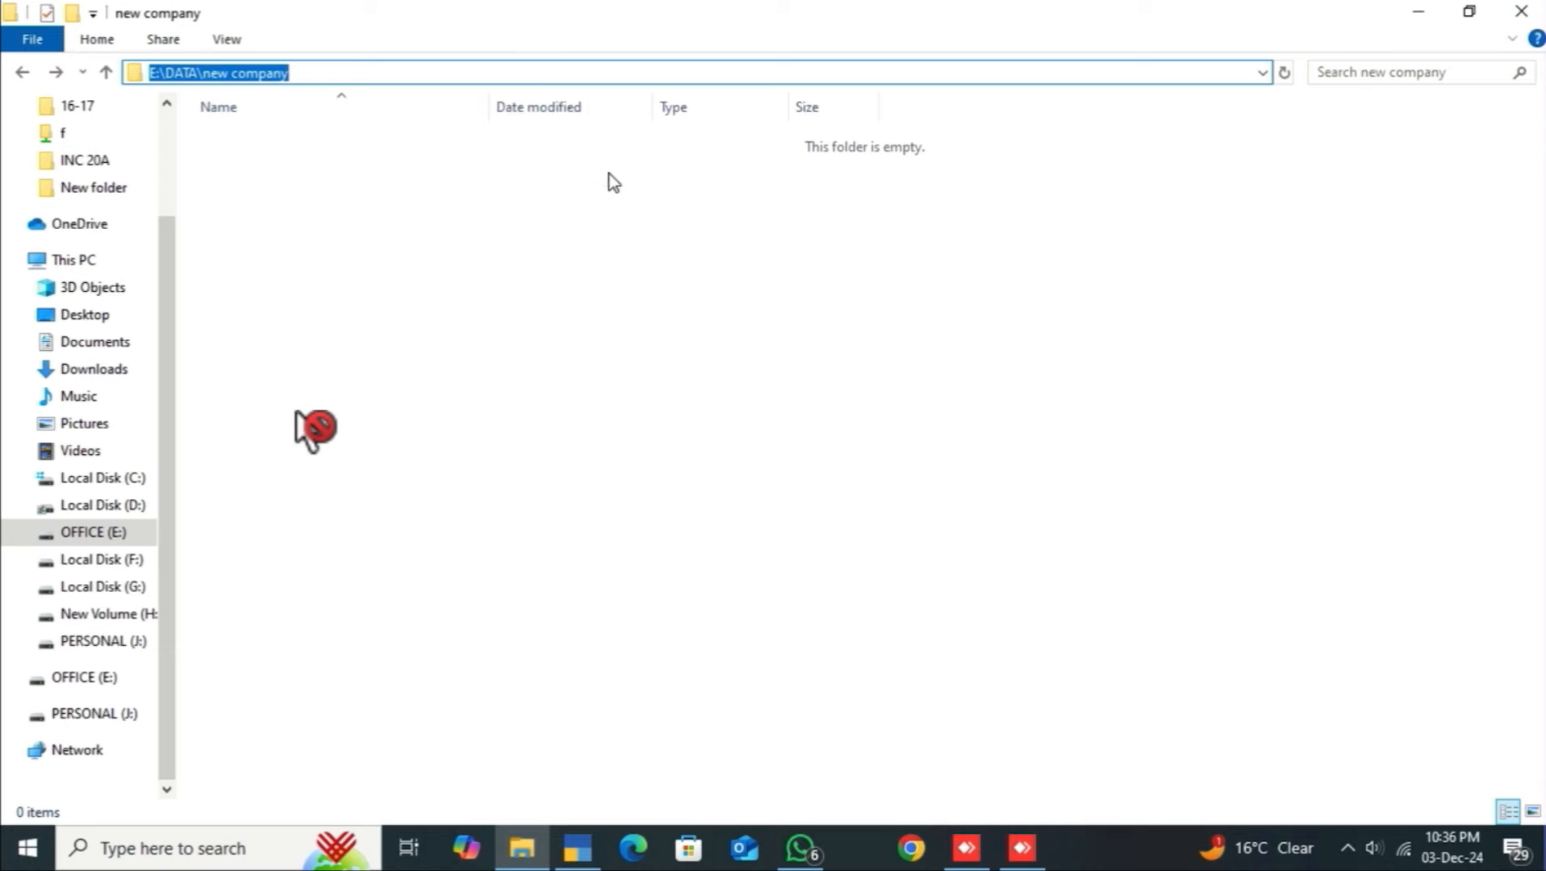
click(578, 848)
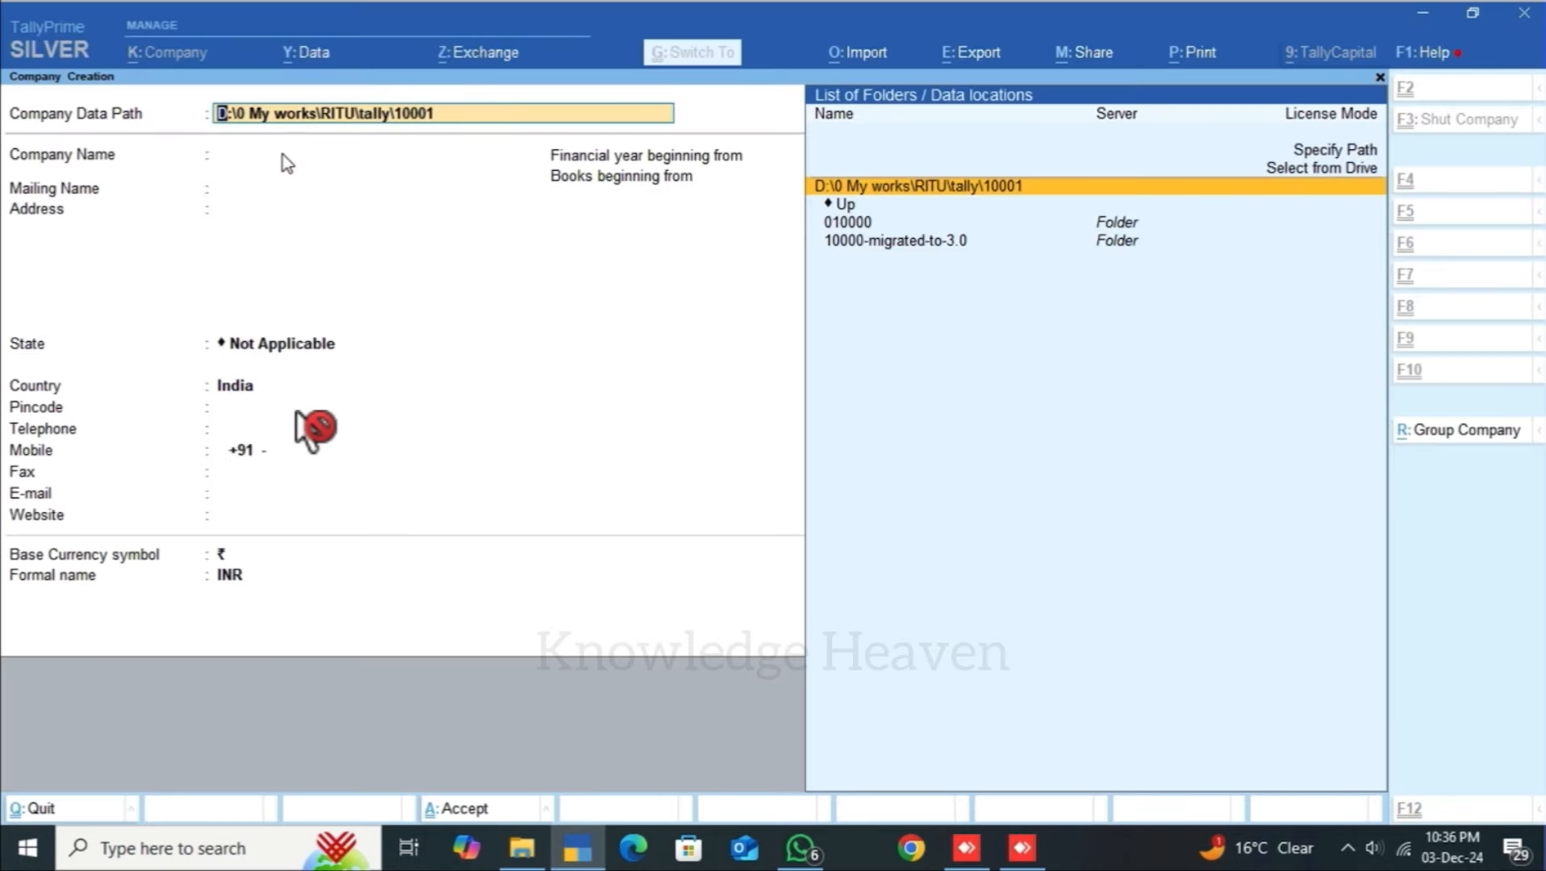
Step: Paste E:\DATA\new company as the Company Data Path and accept it
key(ctrl+alt+v)
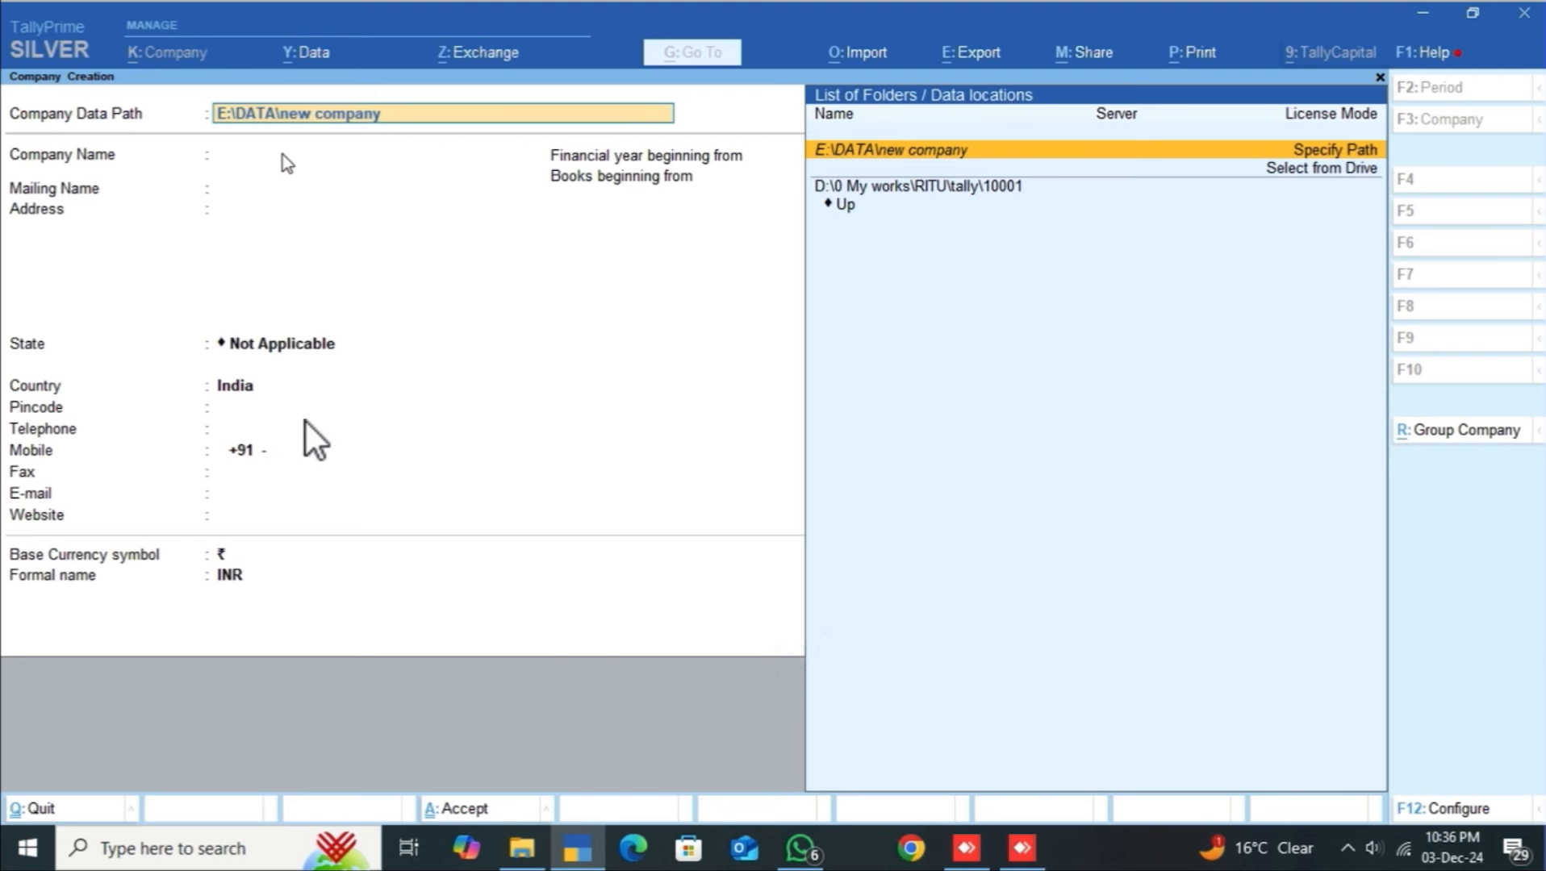
key(Return)
key(Return)
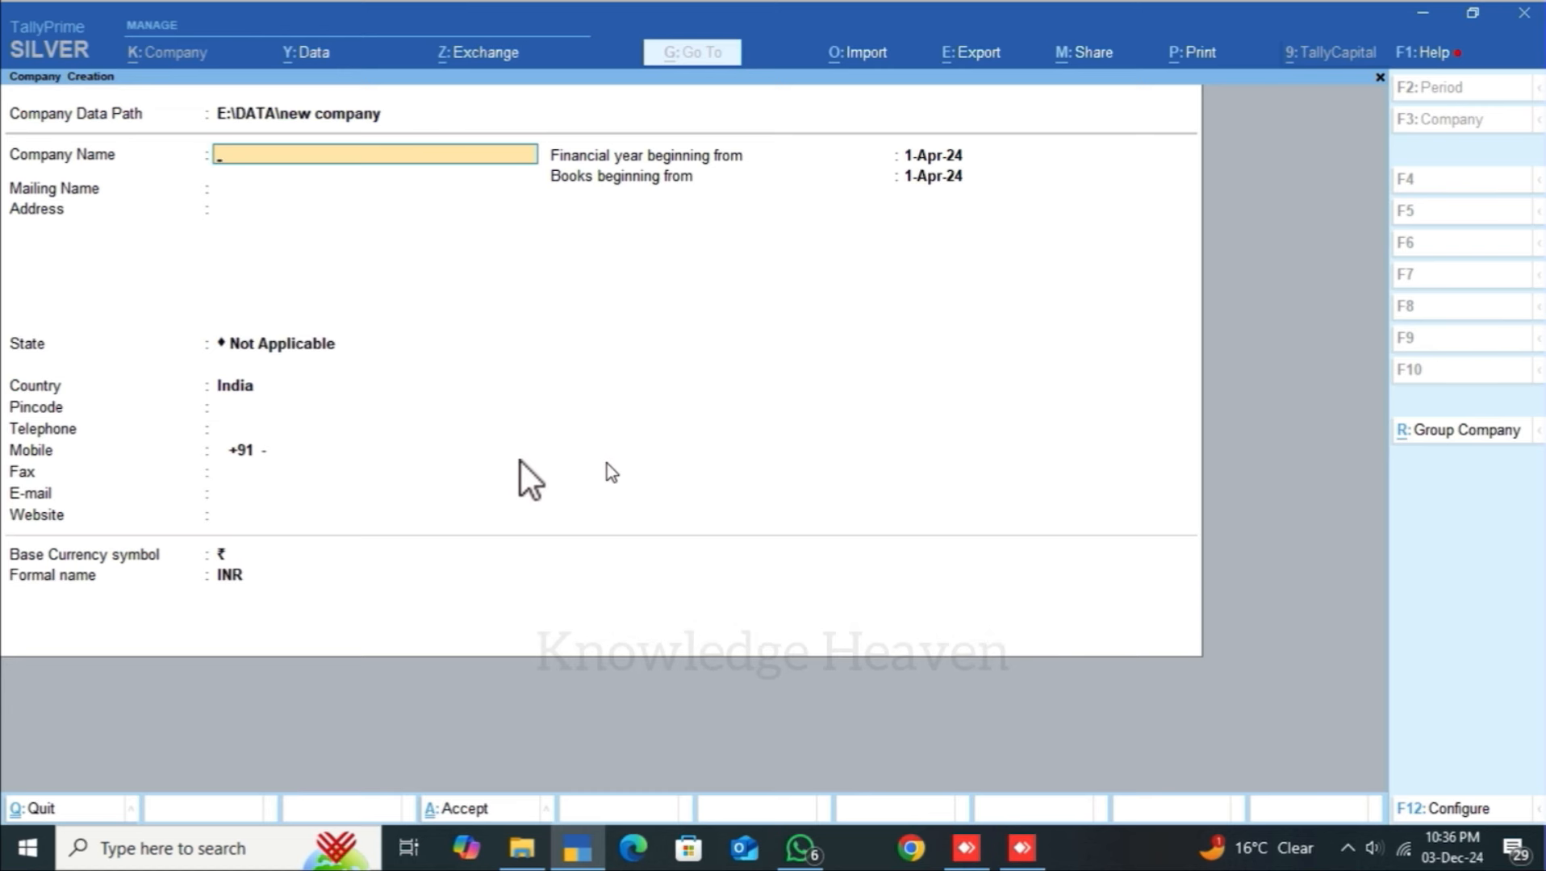
Step: Enter 'Sumit and Co.' as the company name and keep it as the mailing name
text(Su)
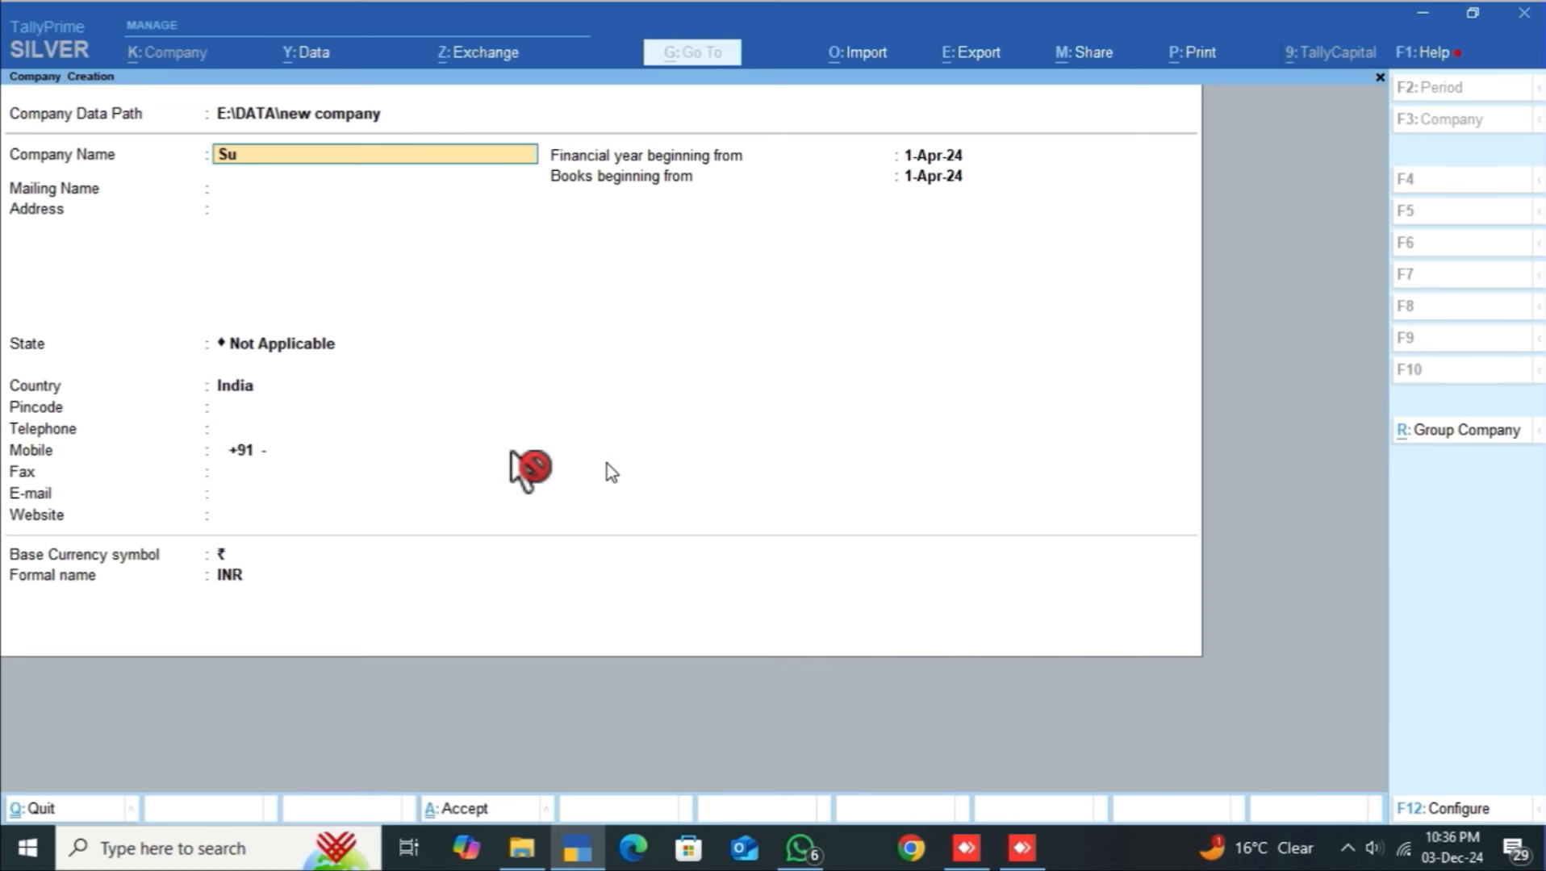
text(mit and Co.)
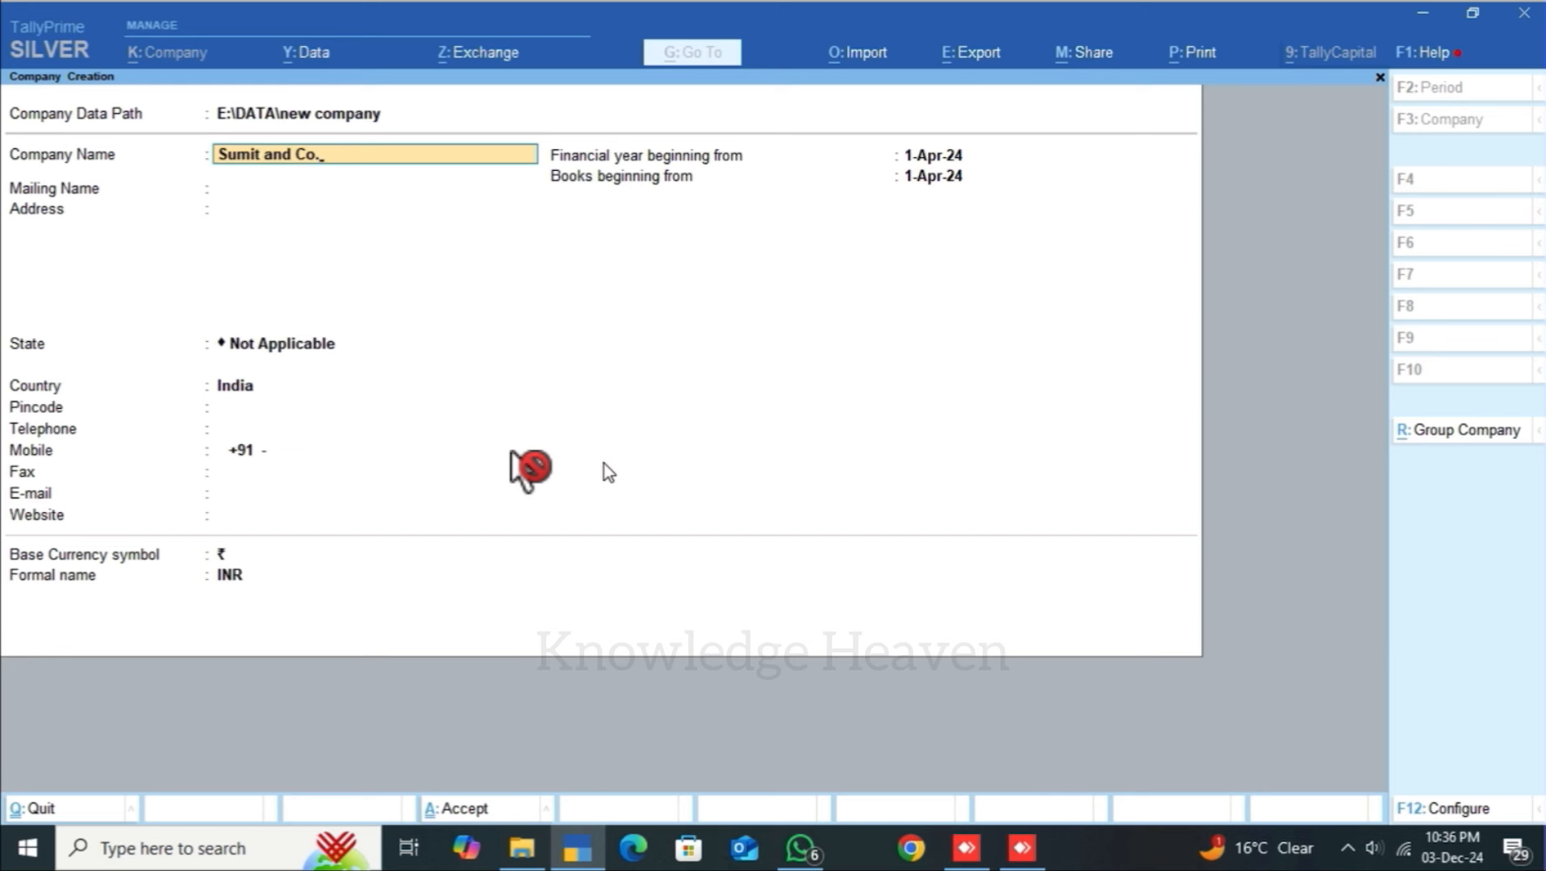
key(Return)
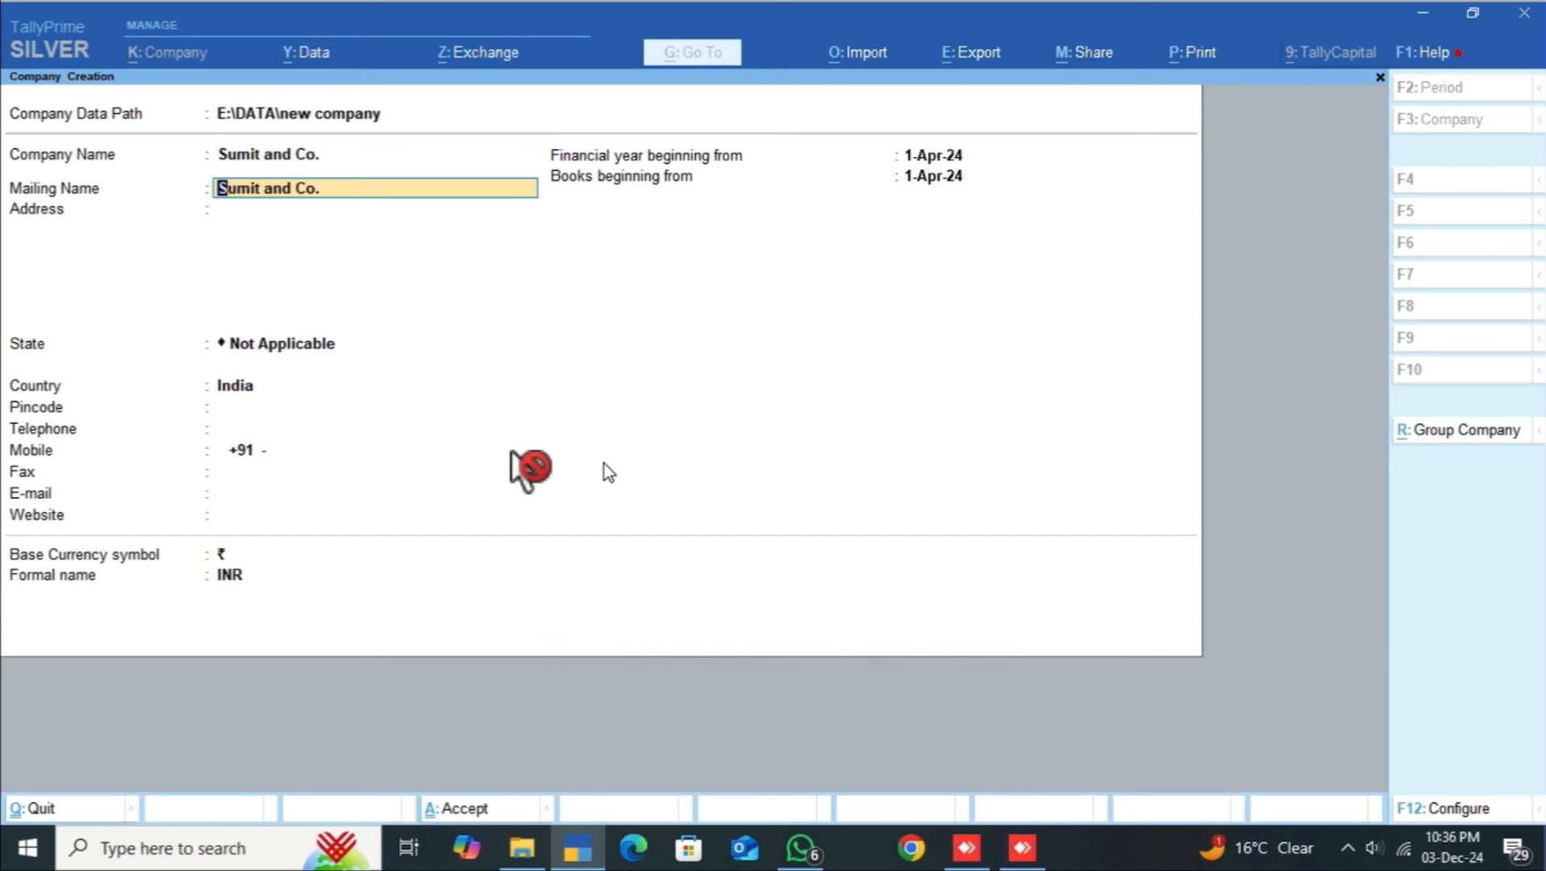
key(Return)
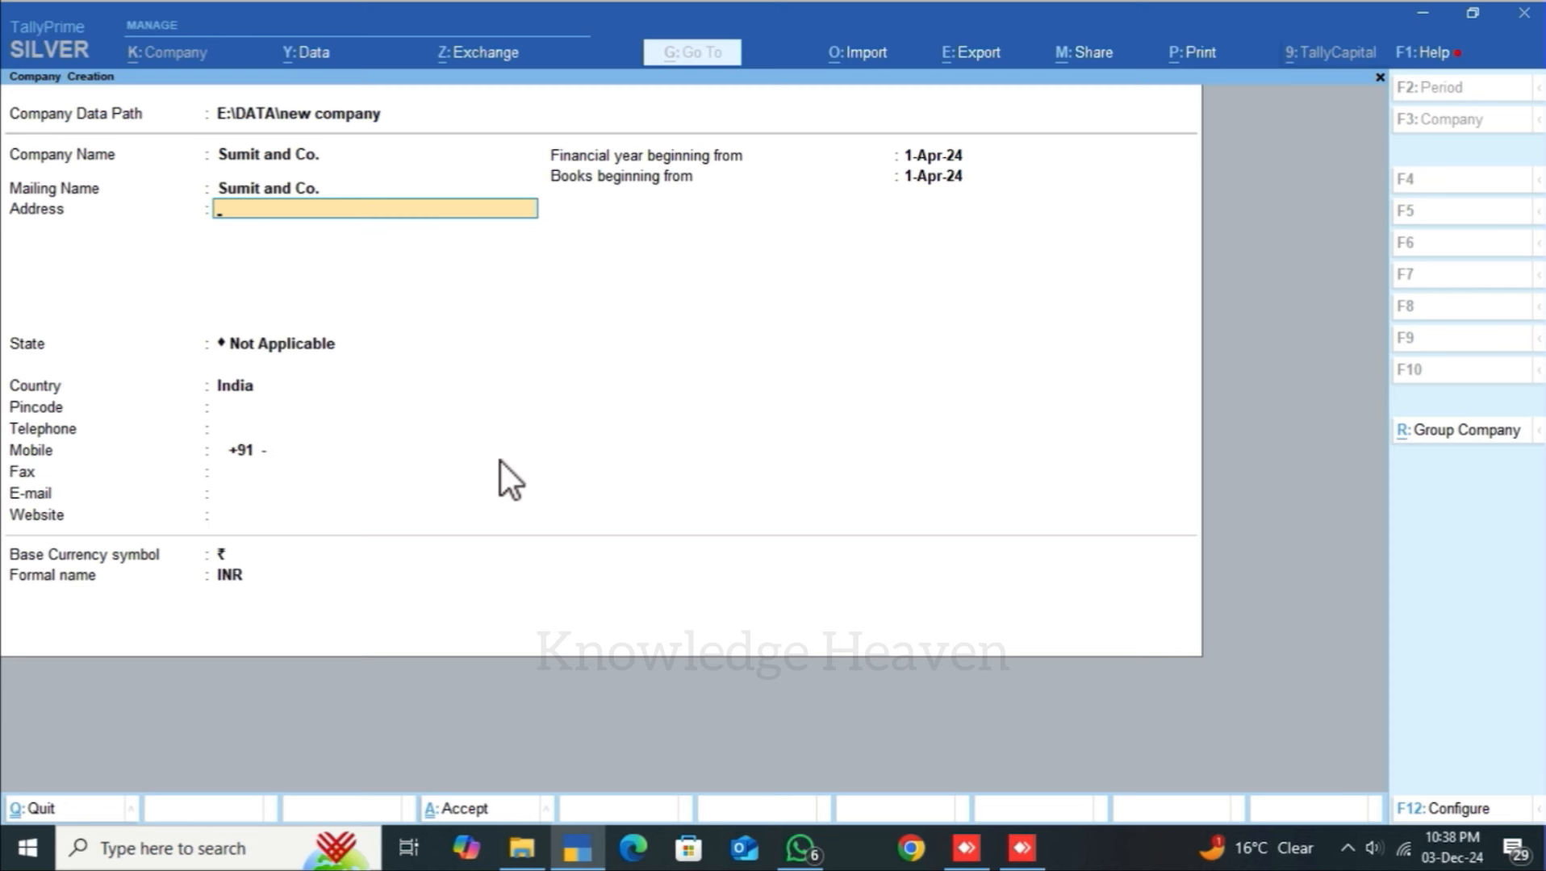
Step: Enter Hisar as the address and select Haryana as the state
text(Hisa)
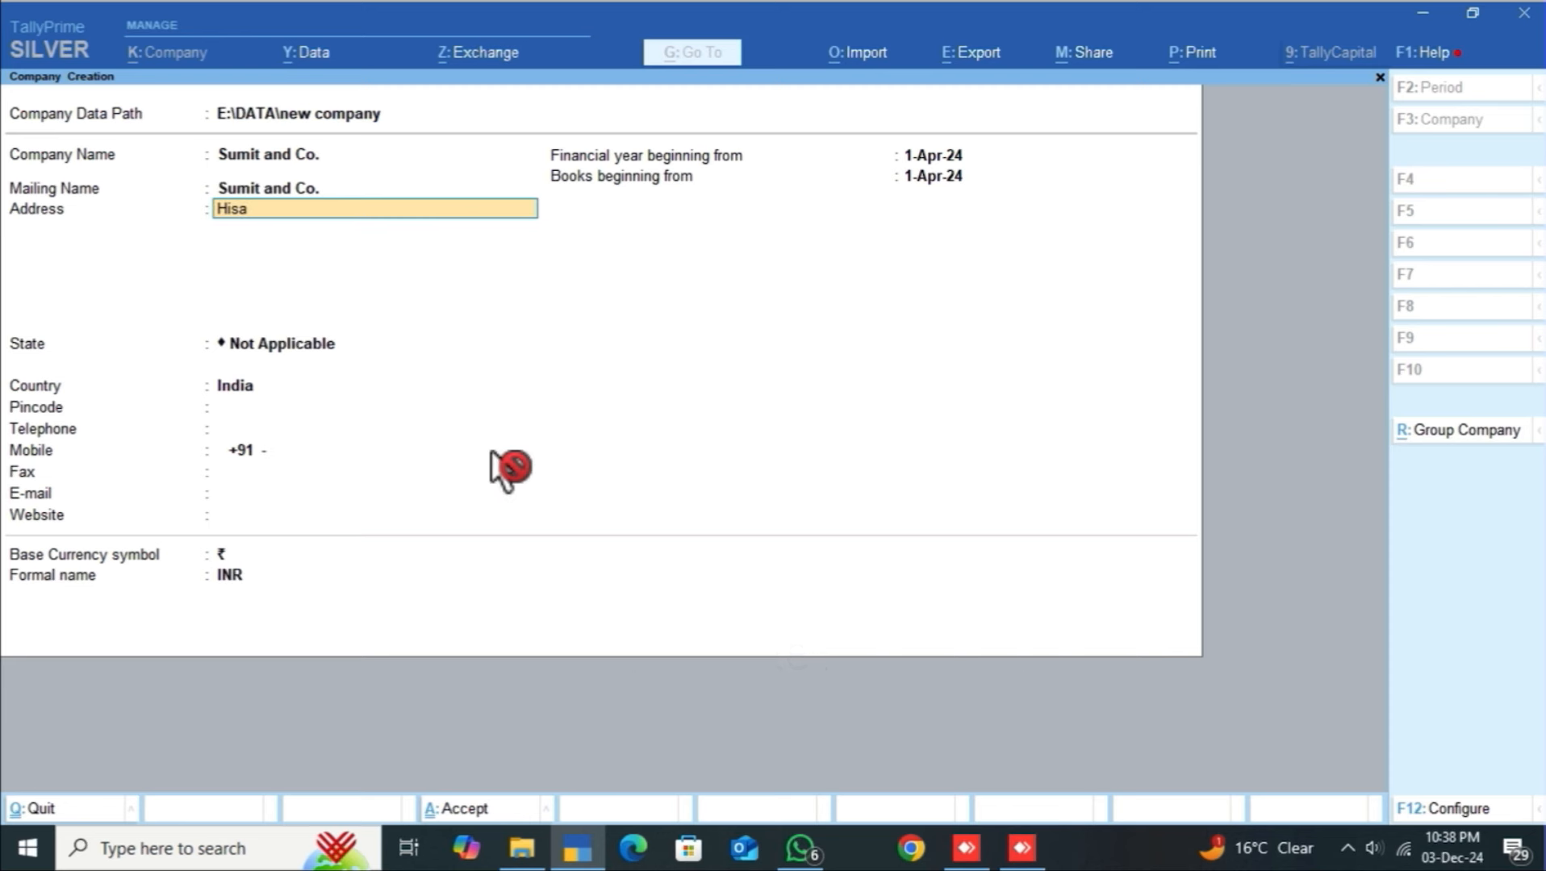
text(r)
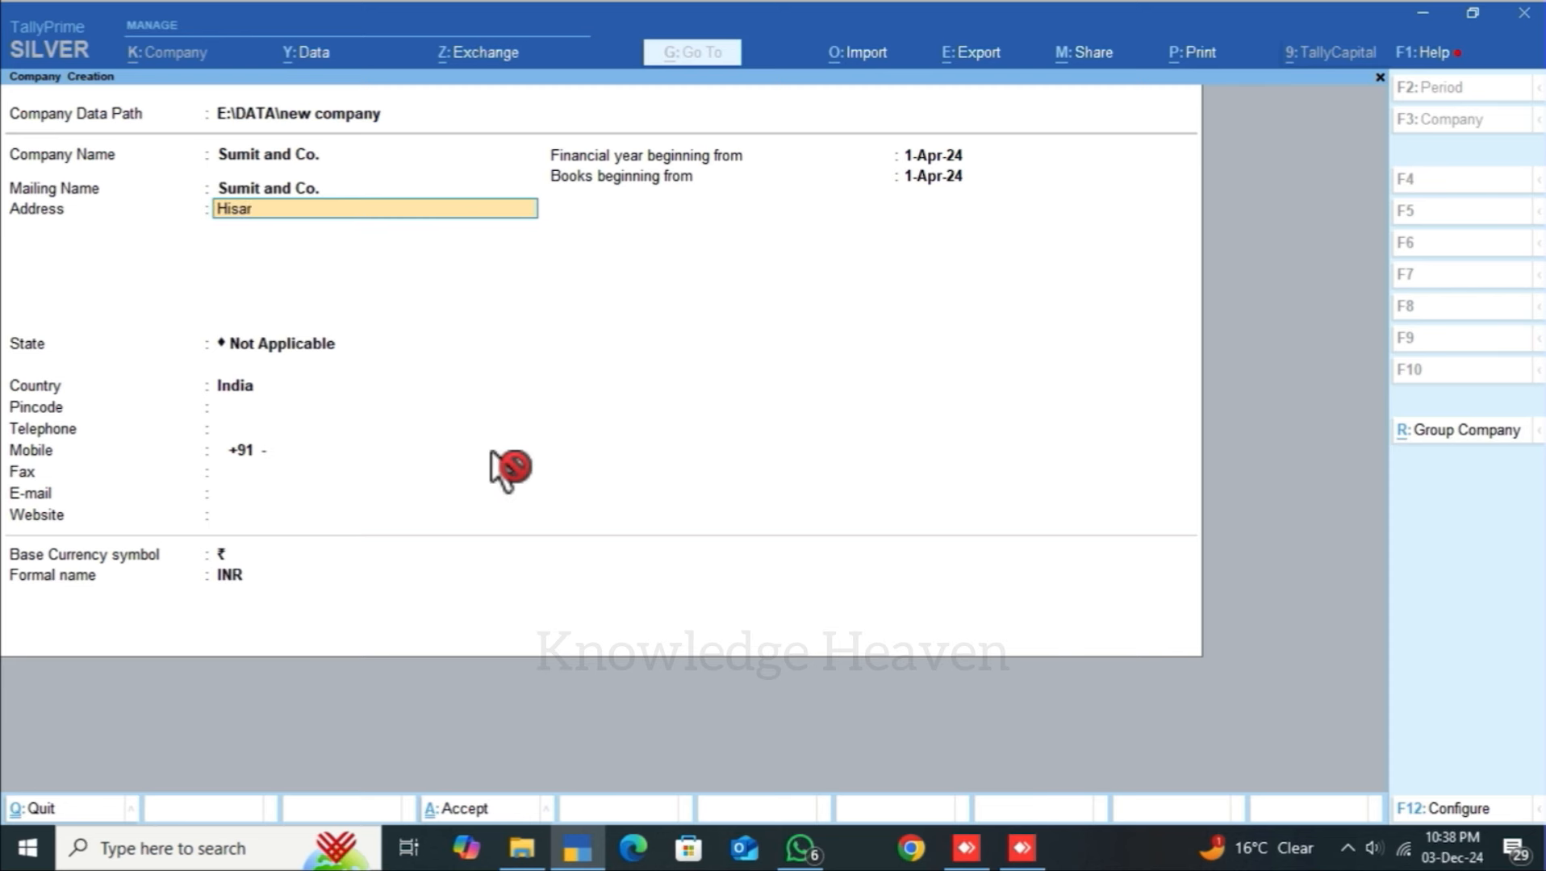
key(Return)
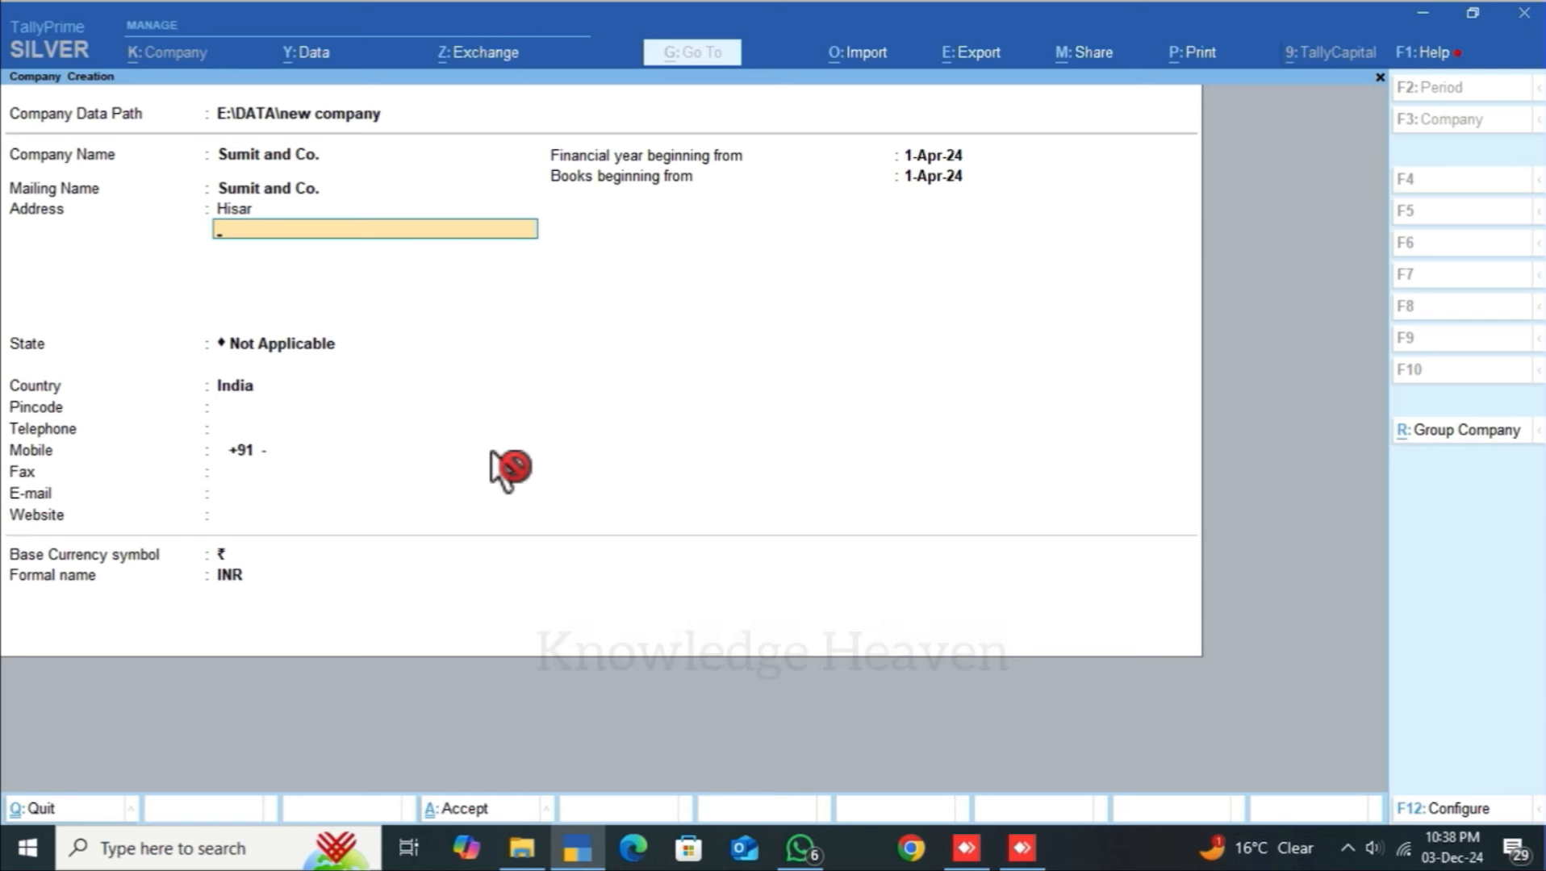
key(Return)
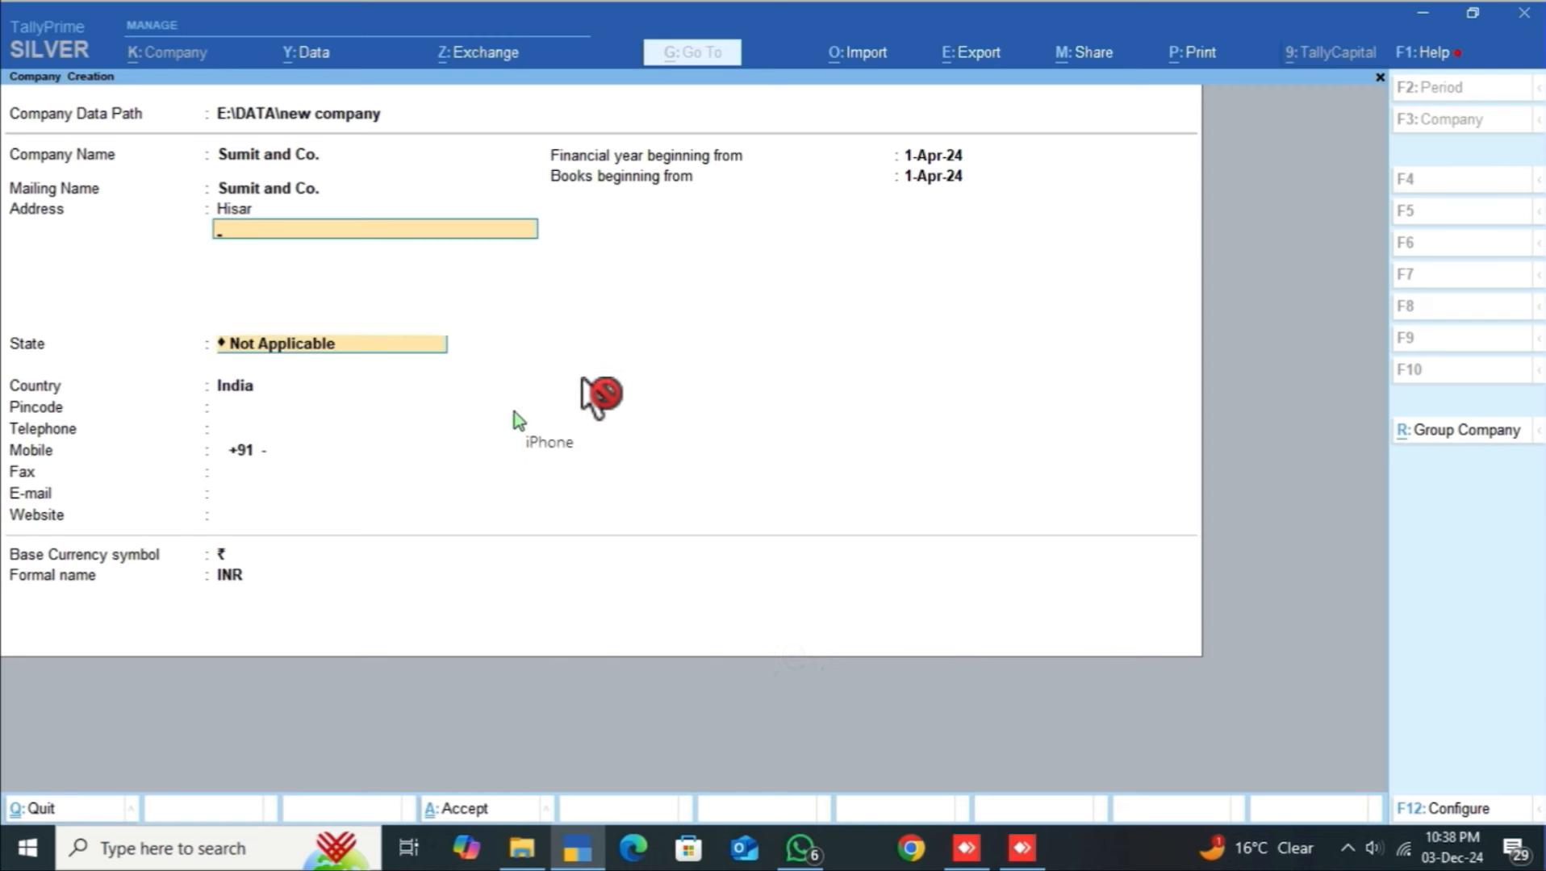
text(Har)
key(Return)
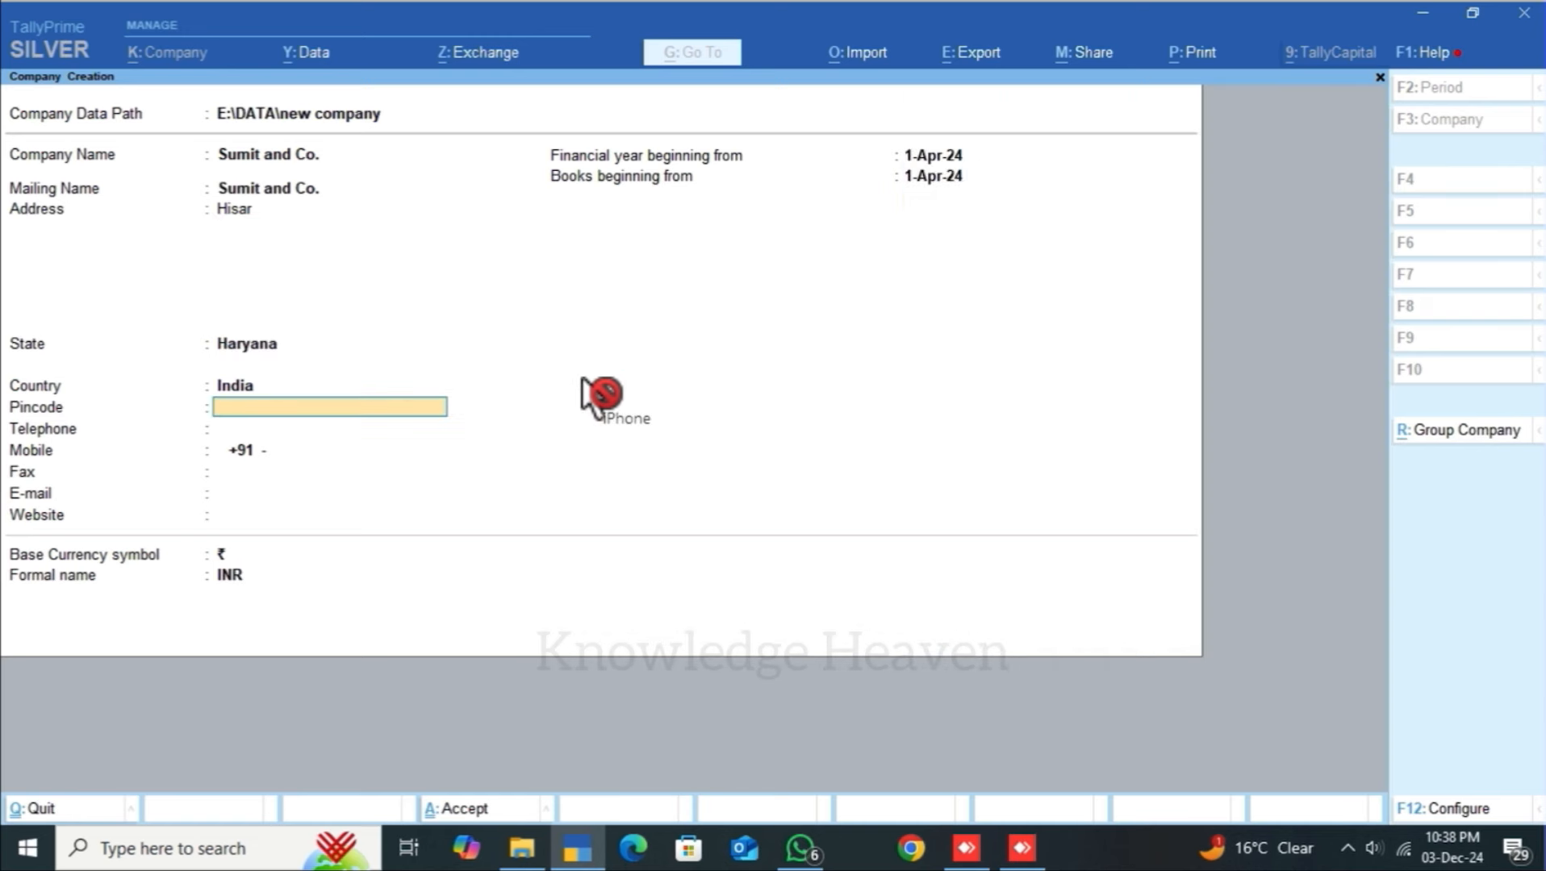
Step: Fill in the pincode, mobile number and e-mail, leaving fax and website blank
key(Return)
key(Return)
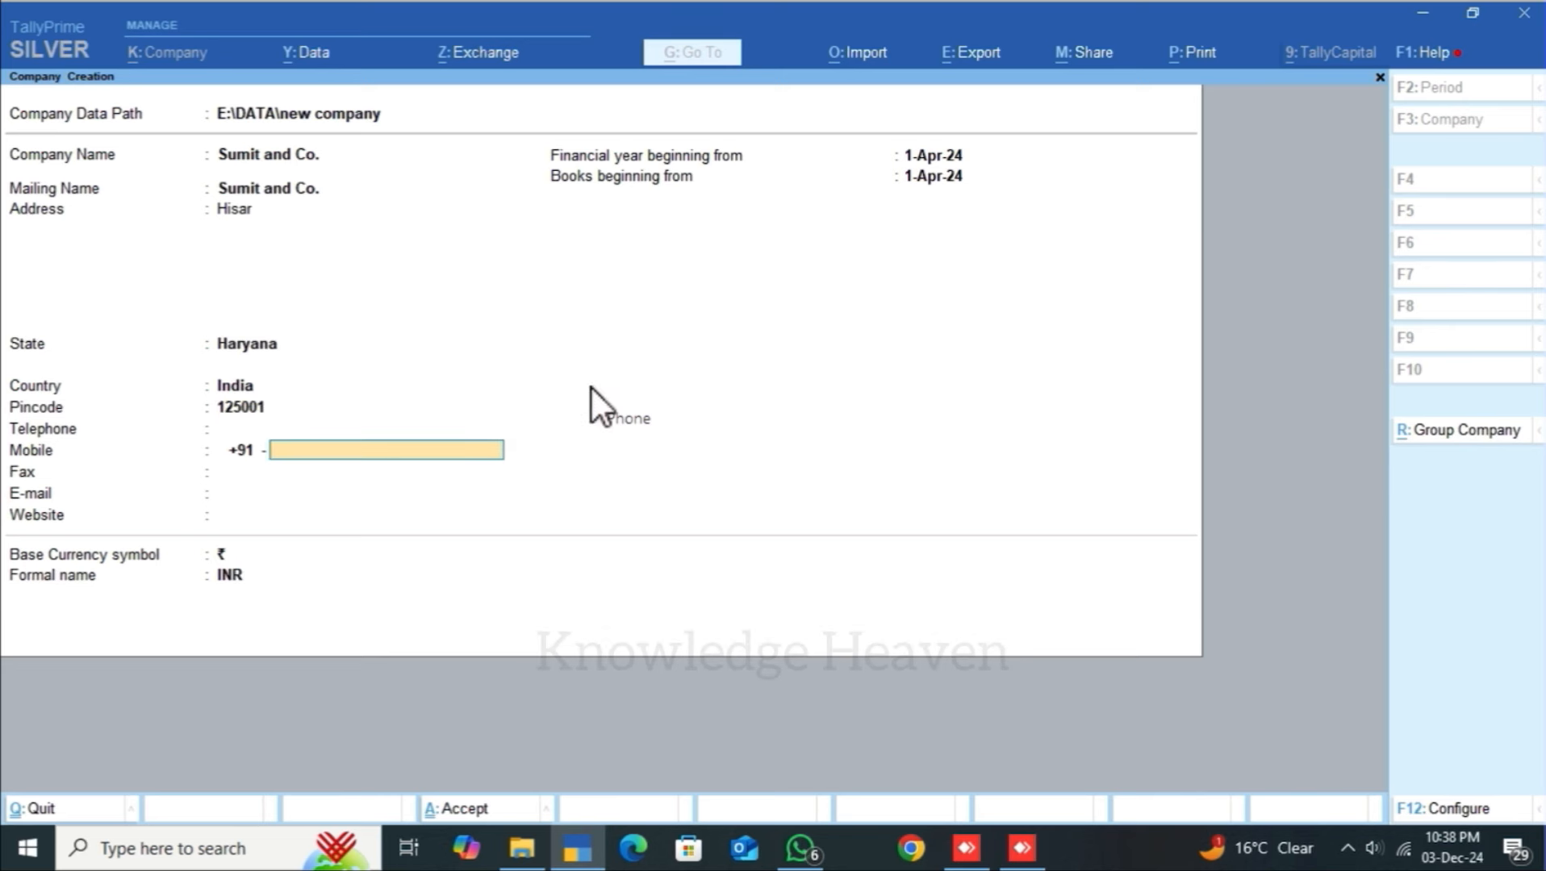
key(Return)
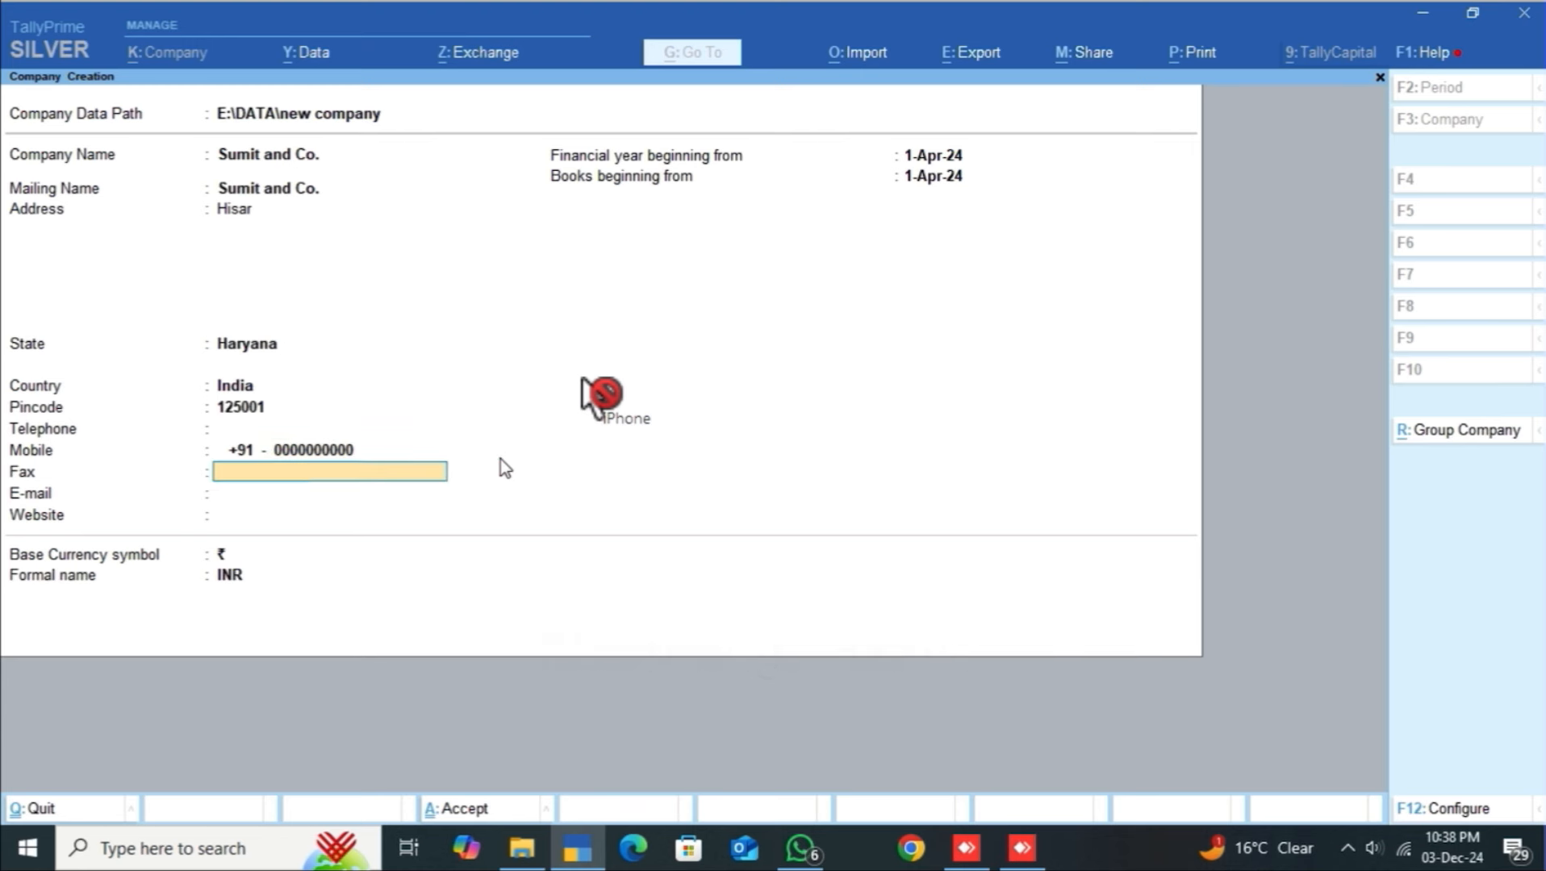
key(Return)
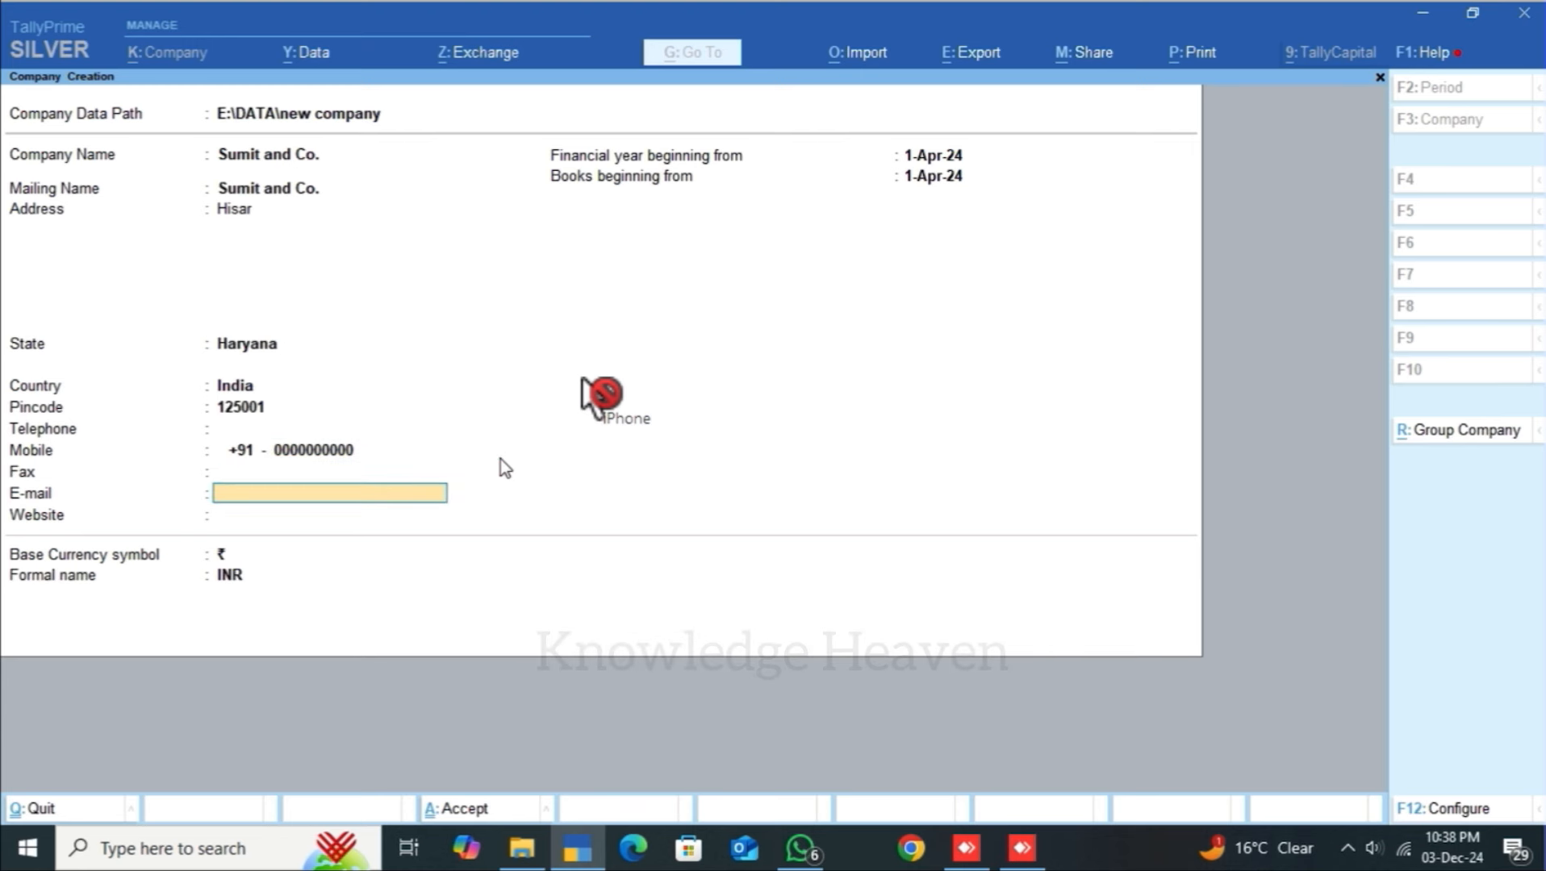
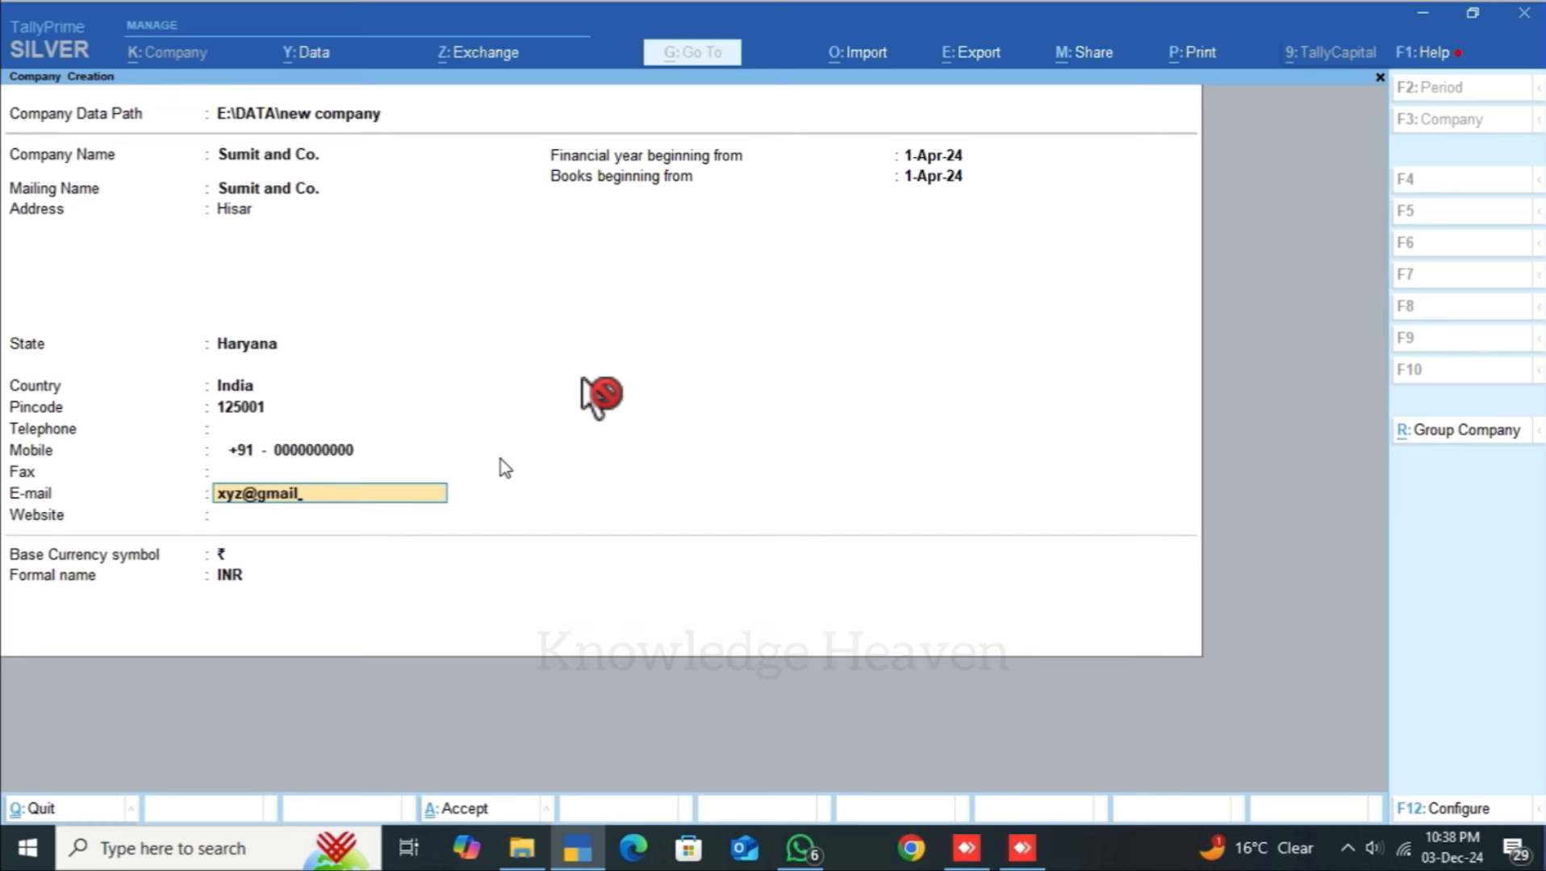
key(Return)
key(Return)
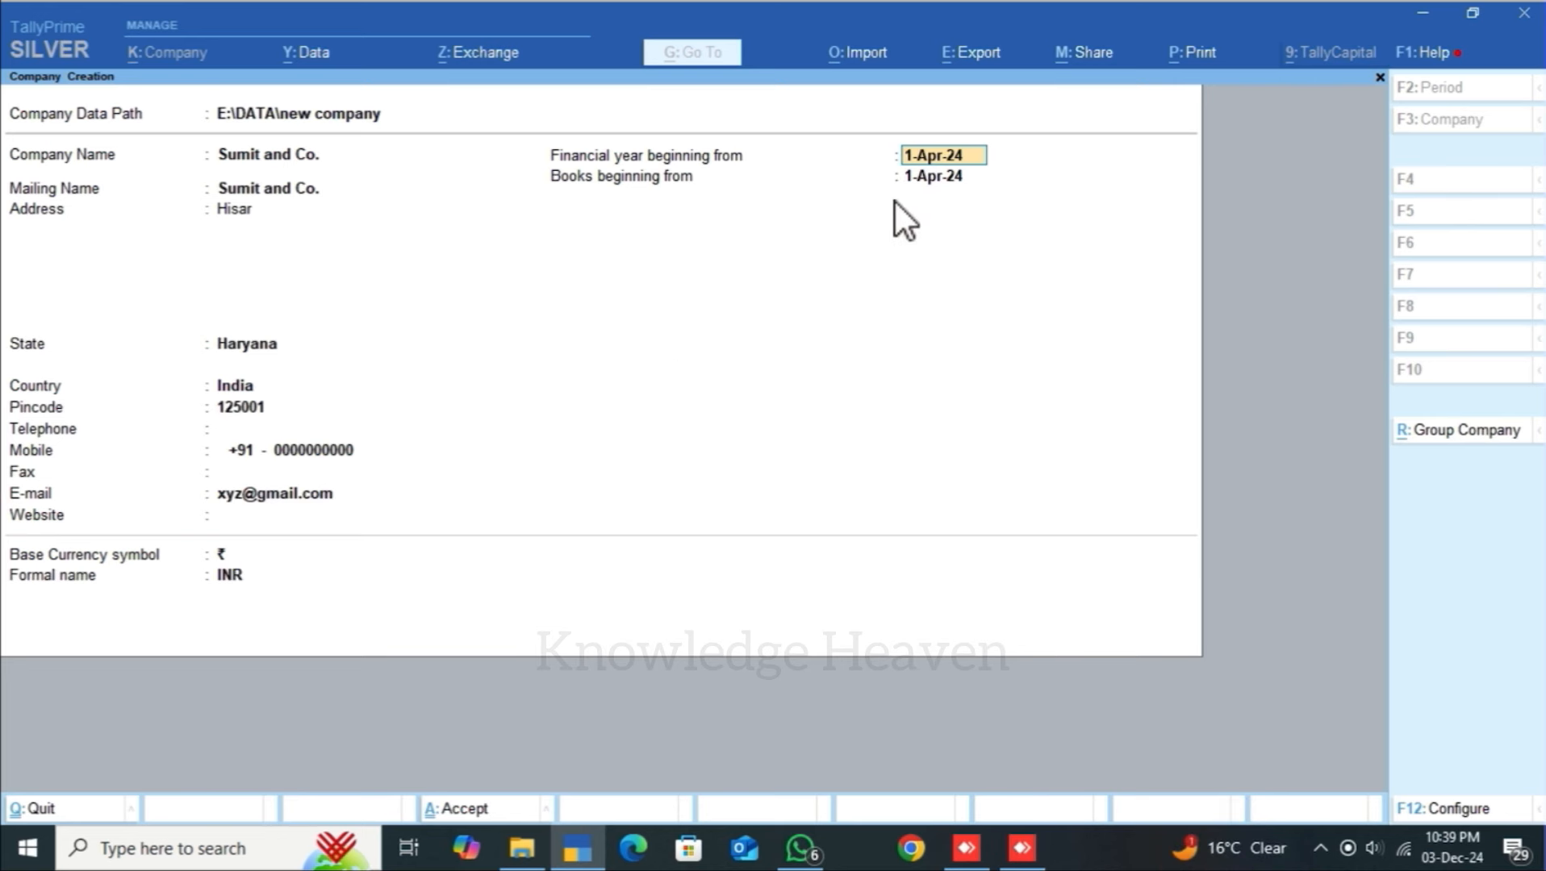
Step: Keep the default financial year, books-beginning date and currency, and confirm creating the company
key(Return)
key(Return)
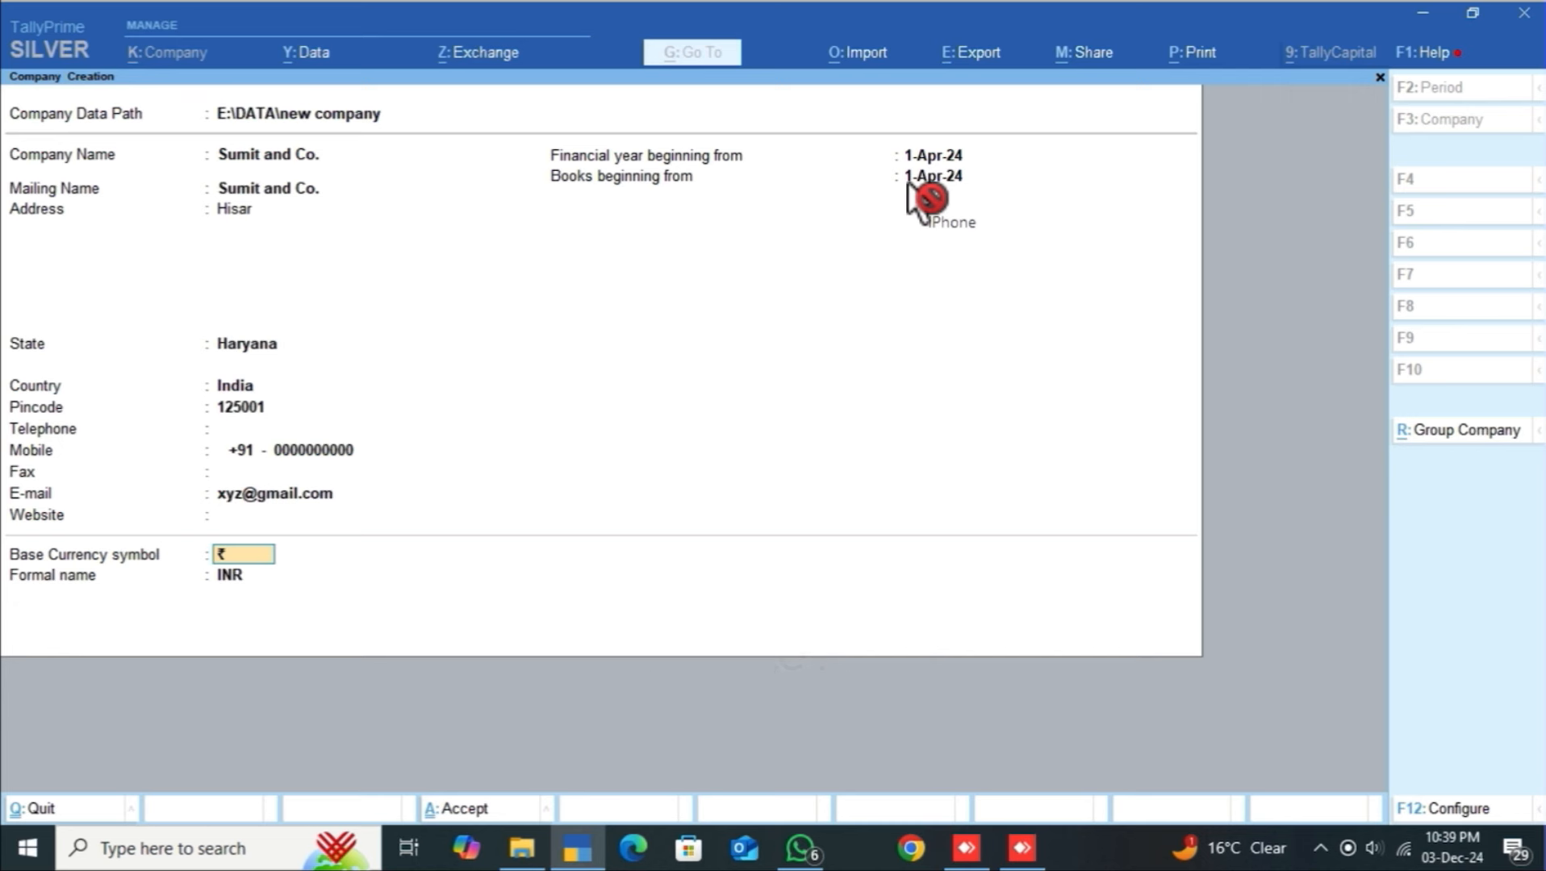
key(Return)
key(Return)
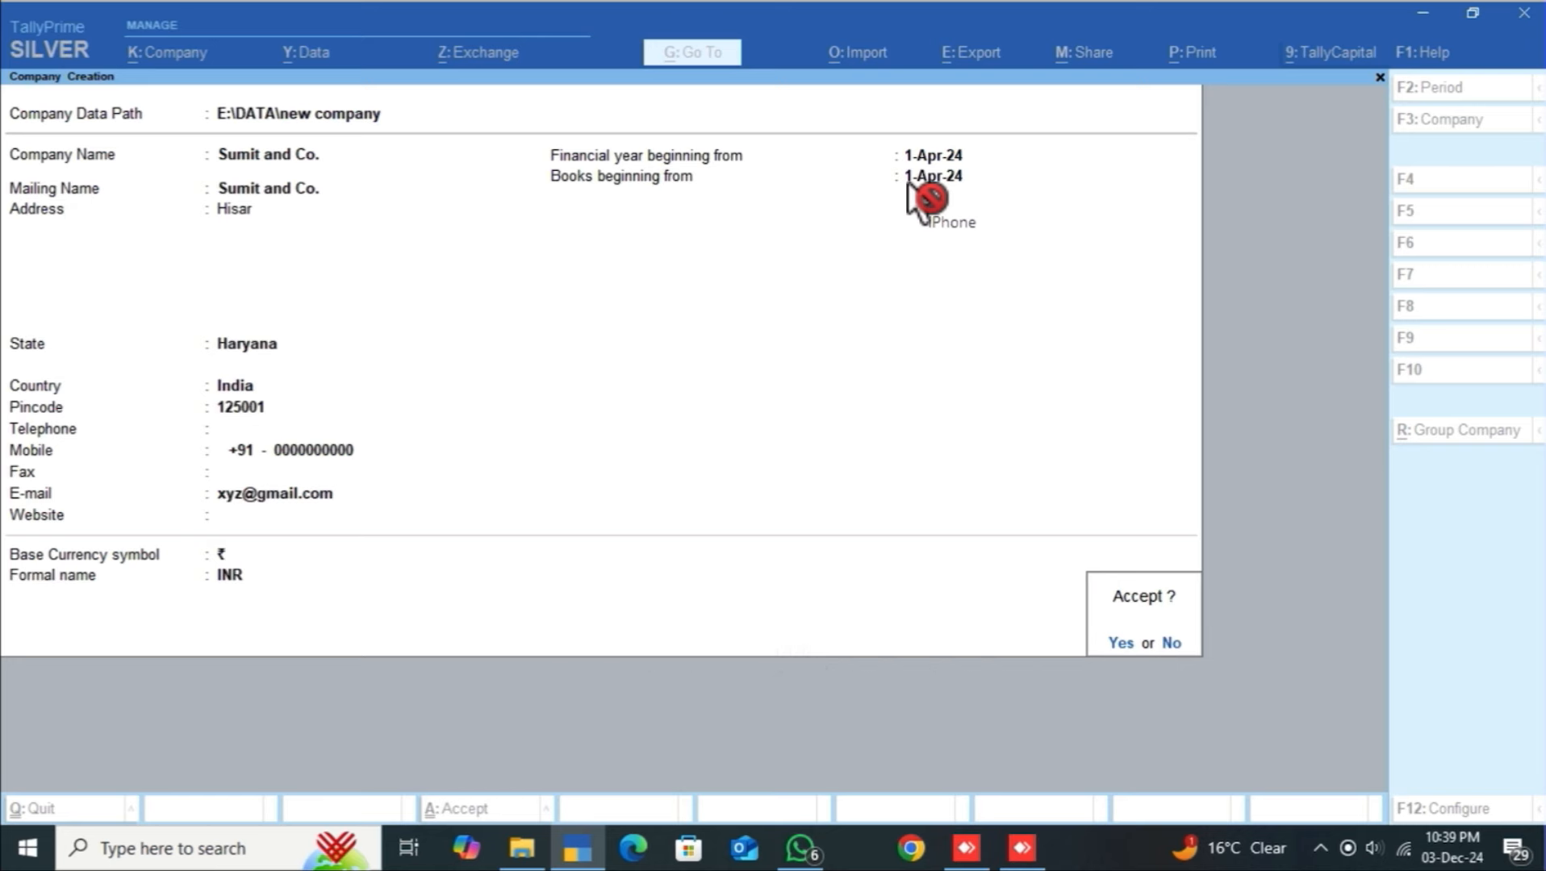
key(Return)
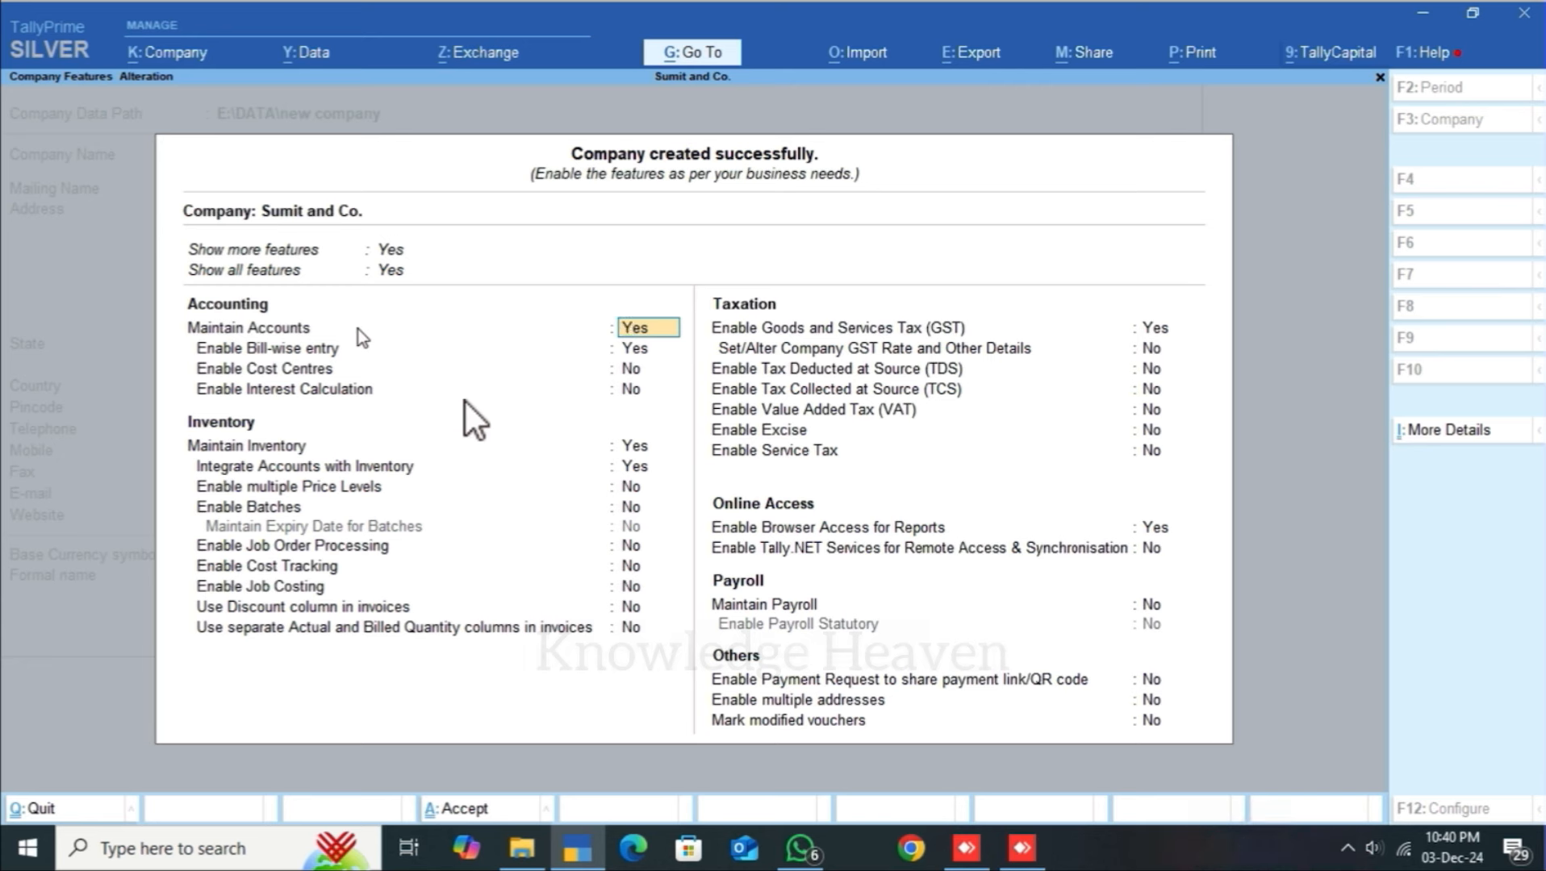
click(466, 403)
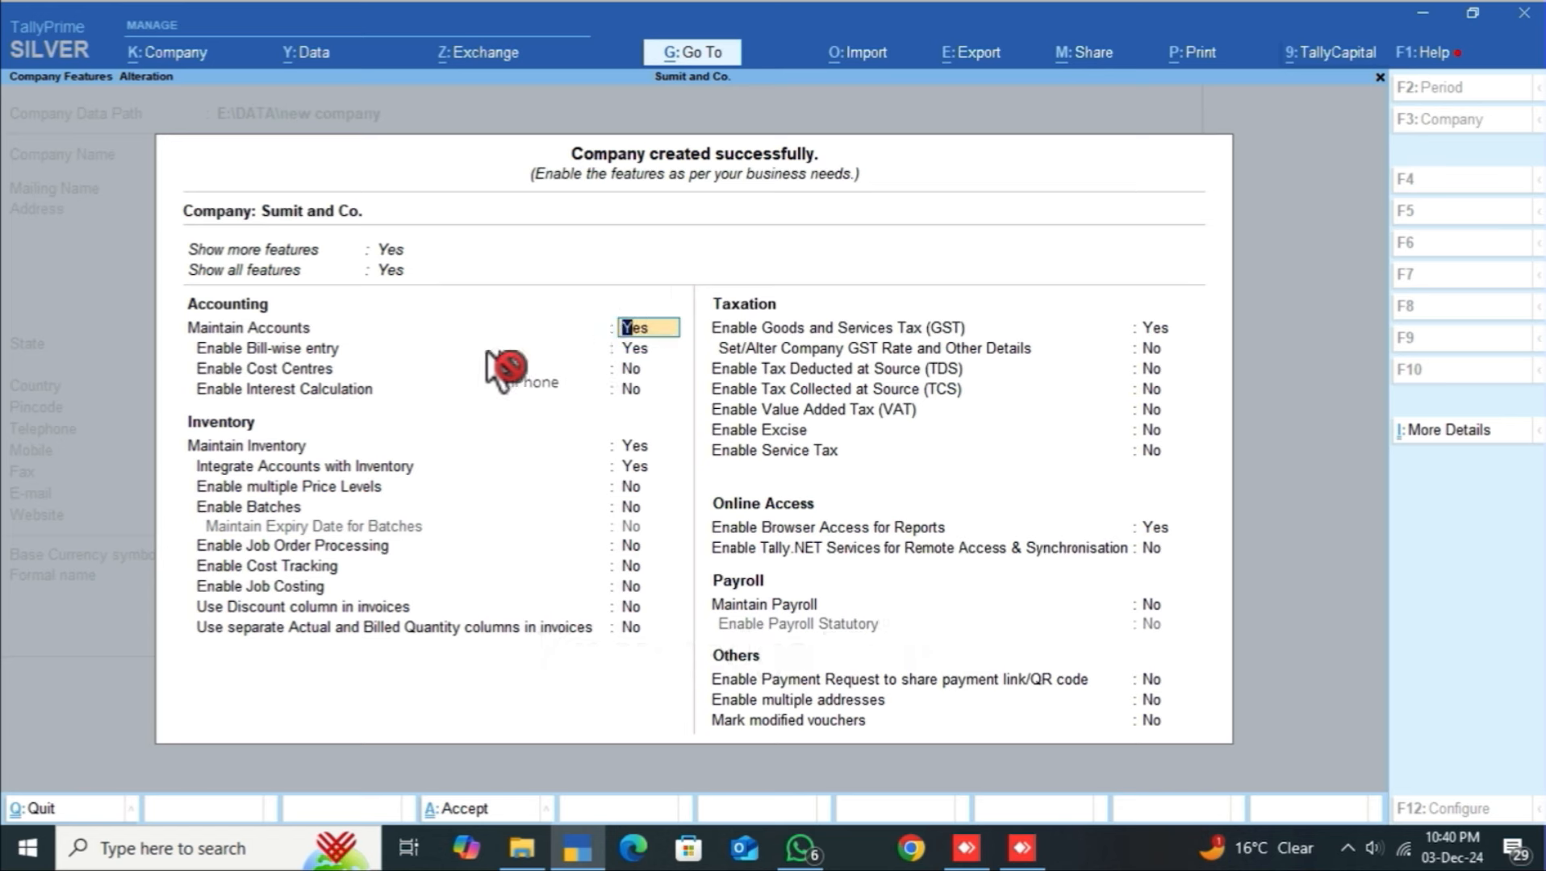
click(629, 369)
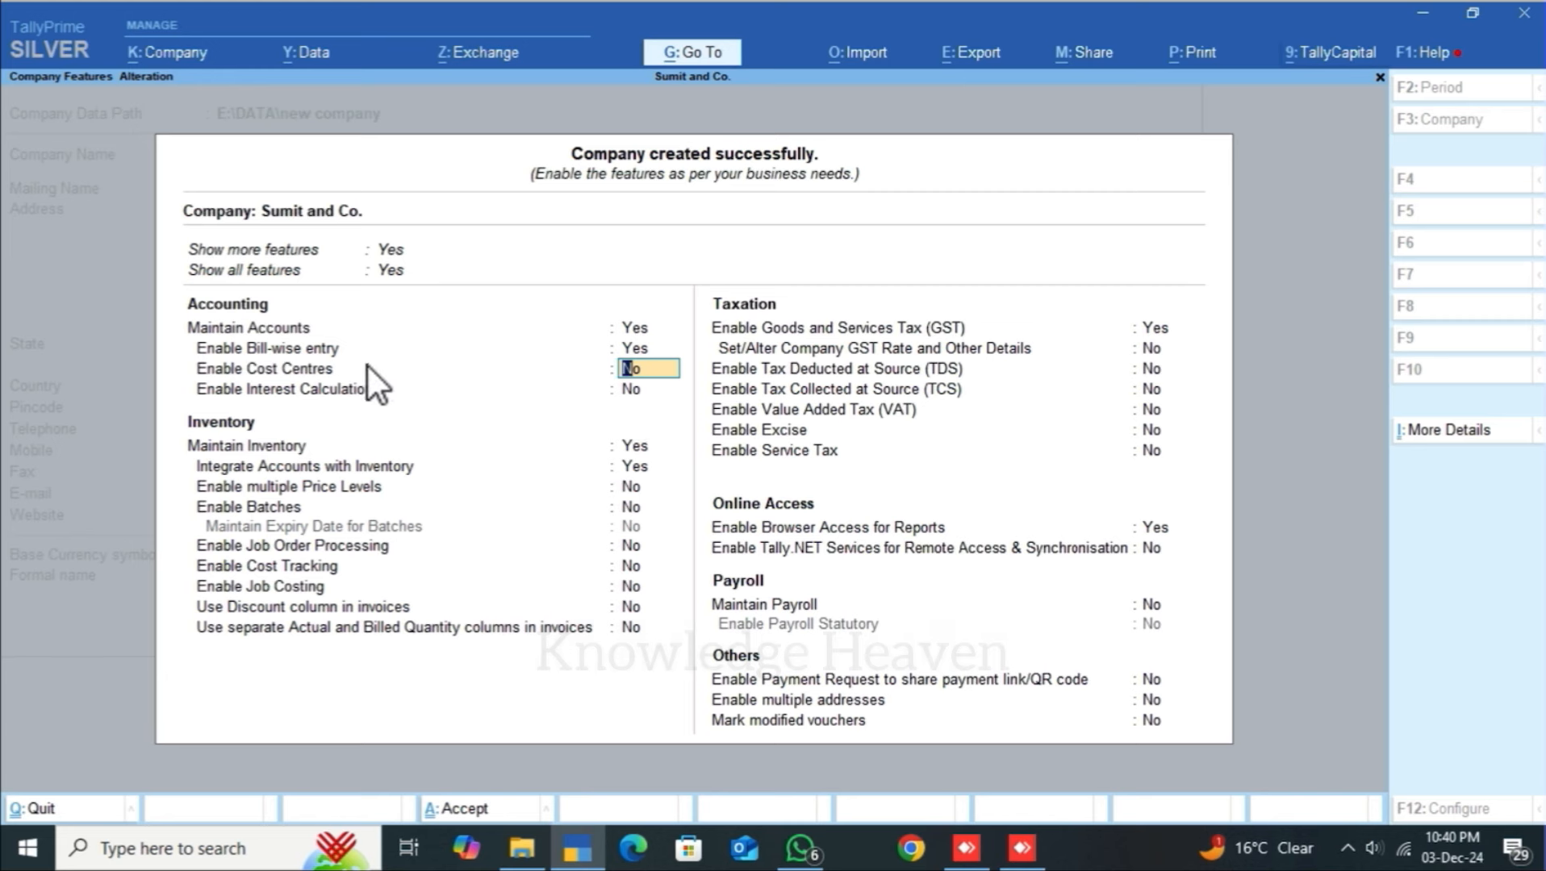
click(401, 362)
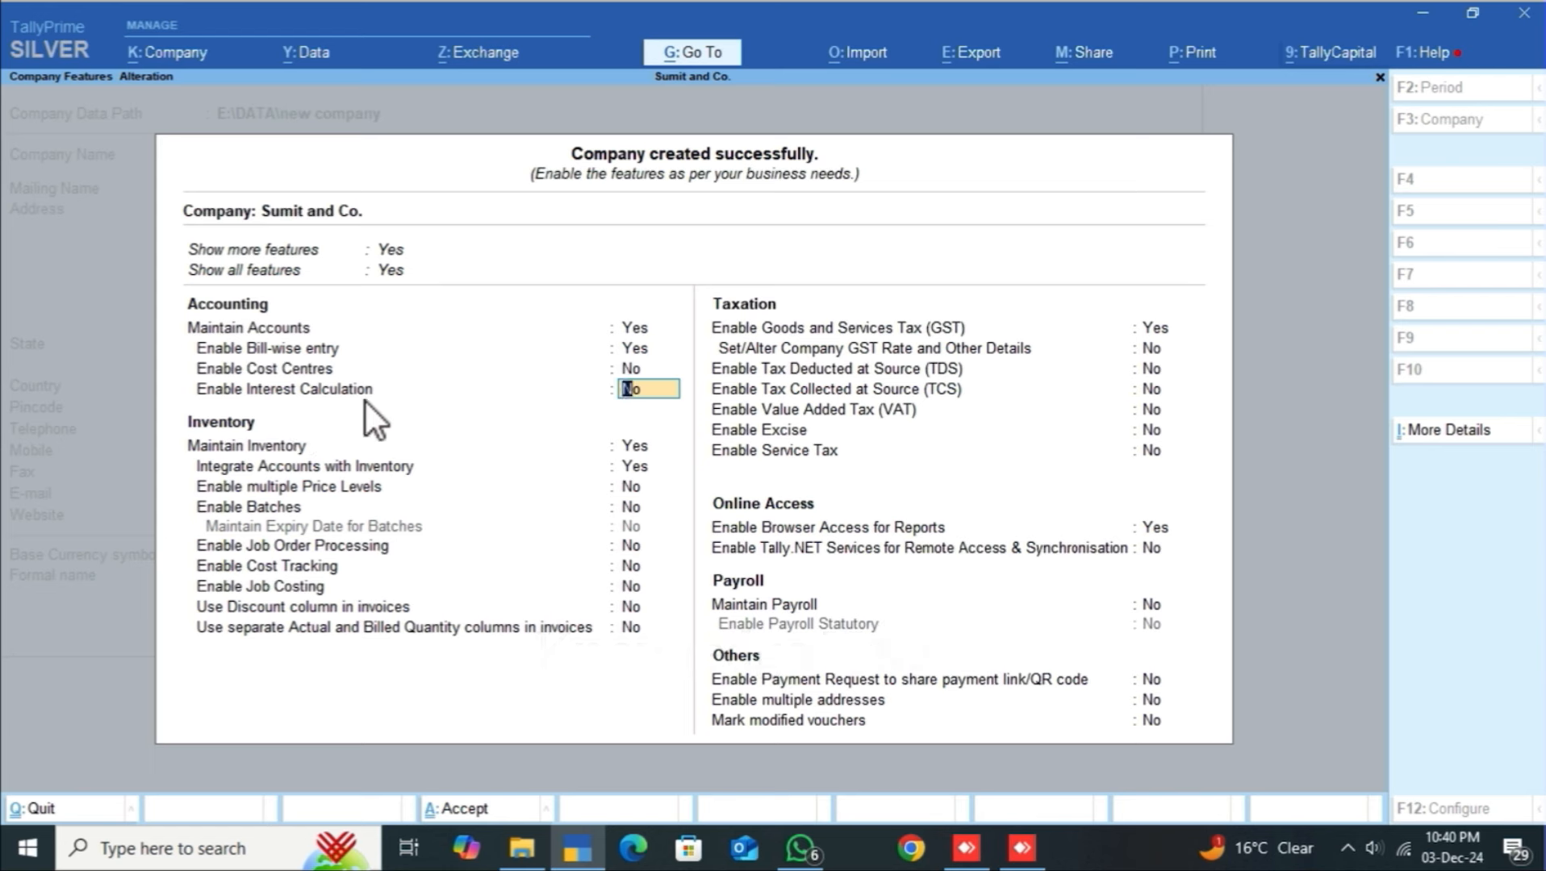
click(407, 397)
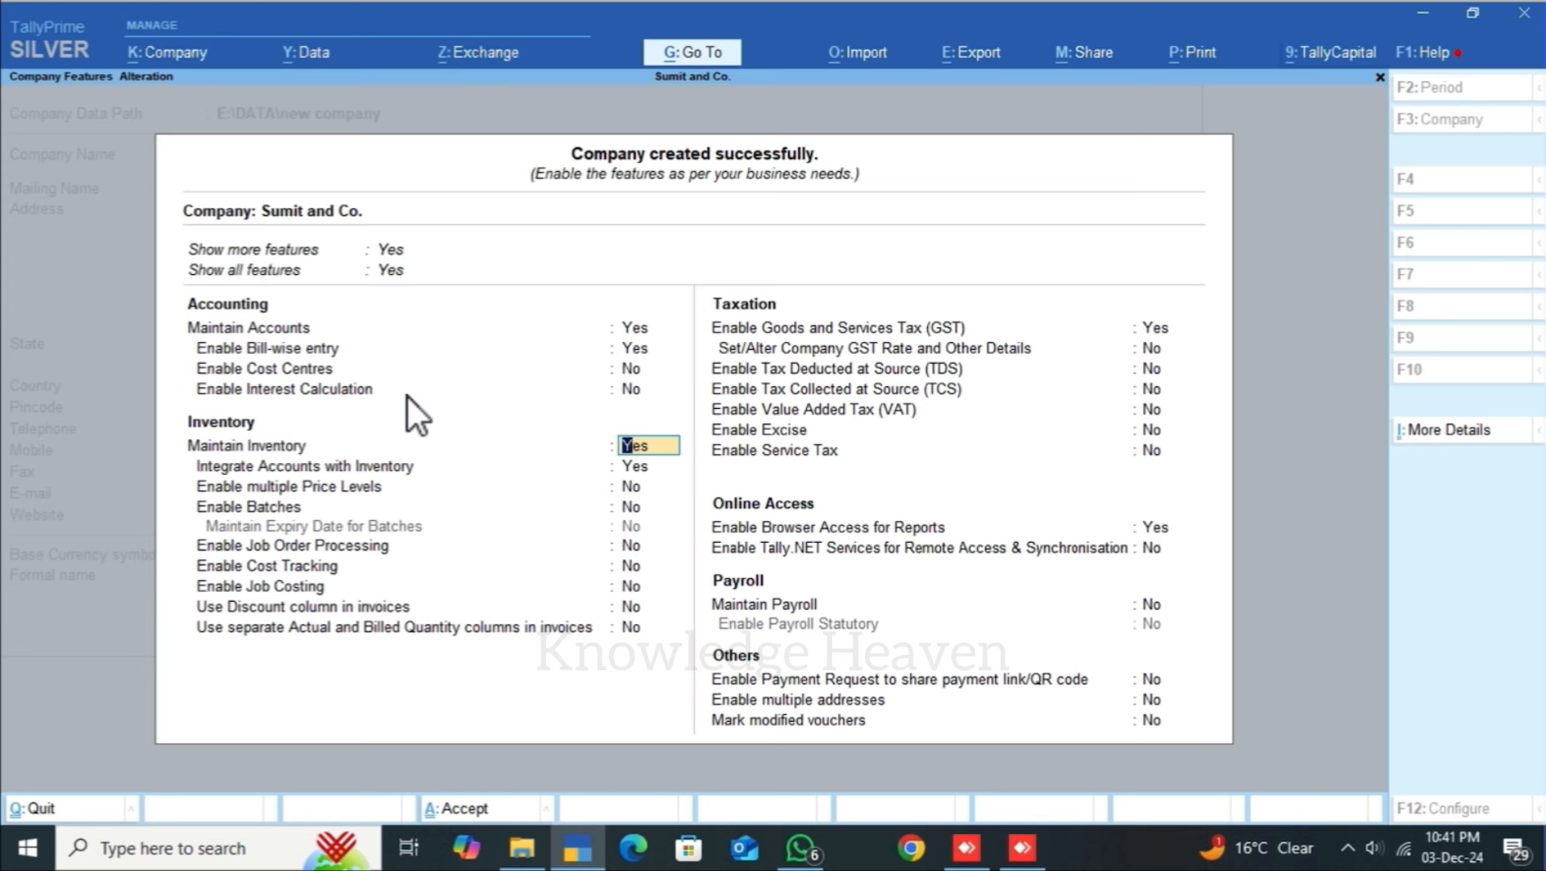
click(407, 397)
click(1160, 338)
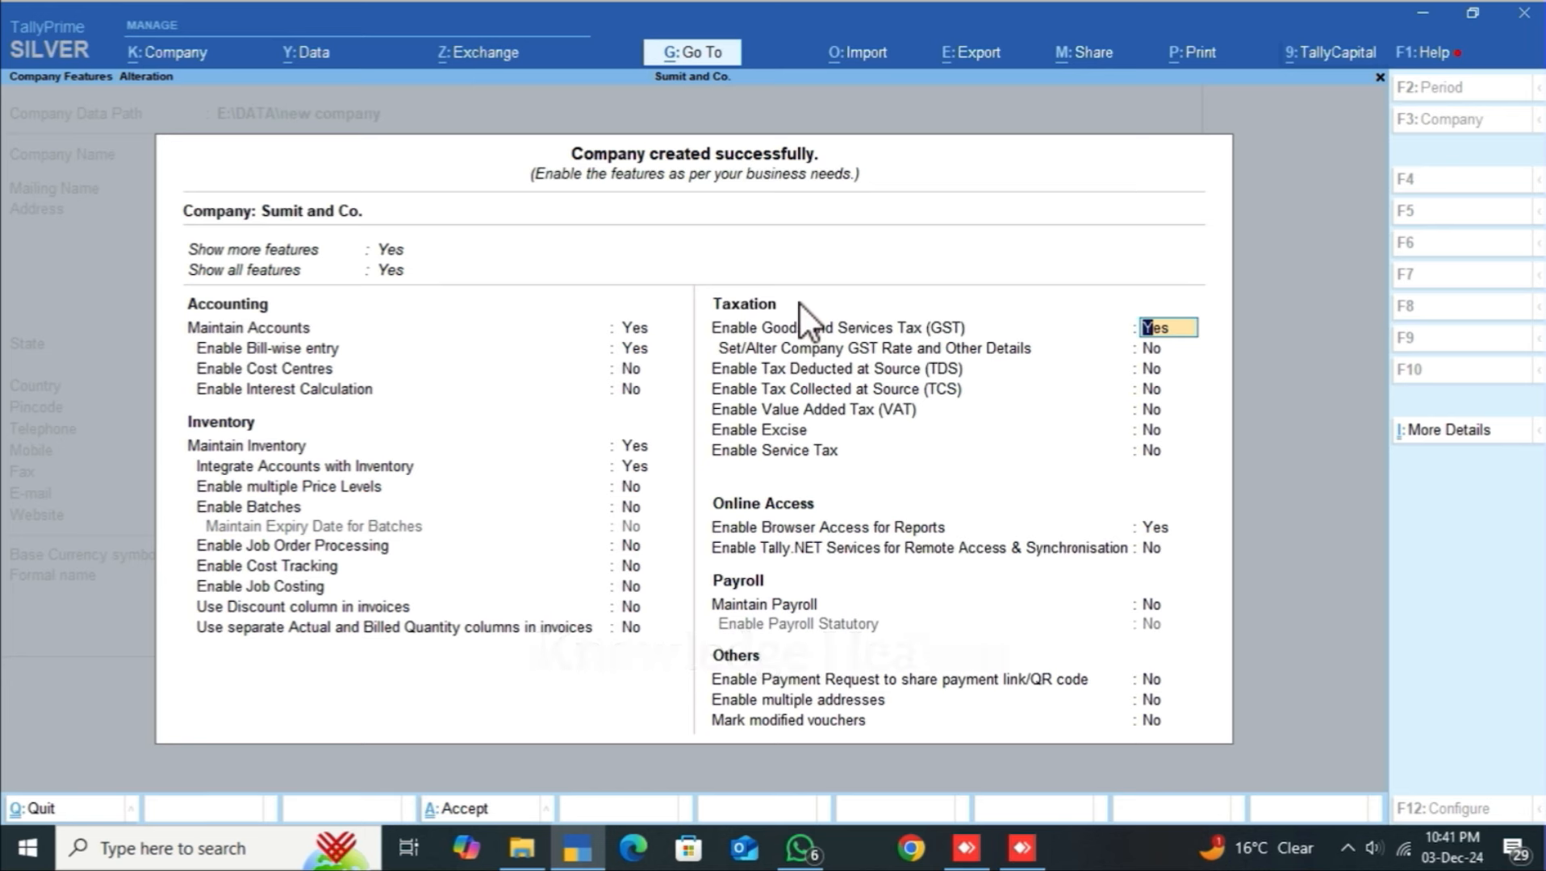
Step: Set Enable Goods and Services Tax (GST) to Yes to bring up GST Details
text(n)
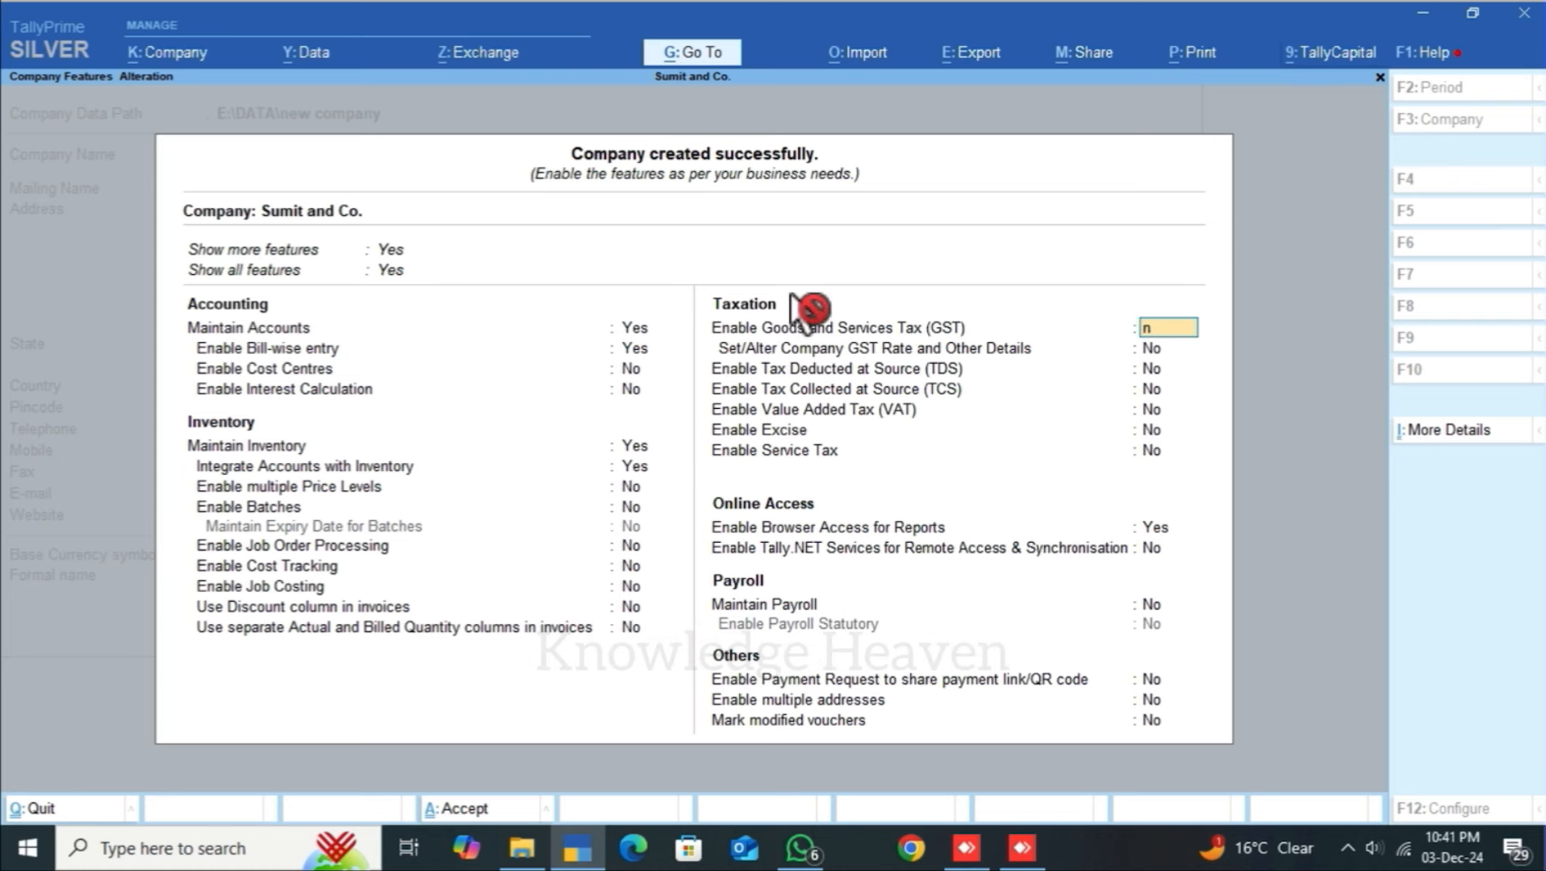
key(Return)
key(Up)
text(y)
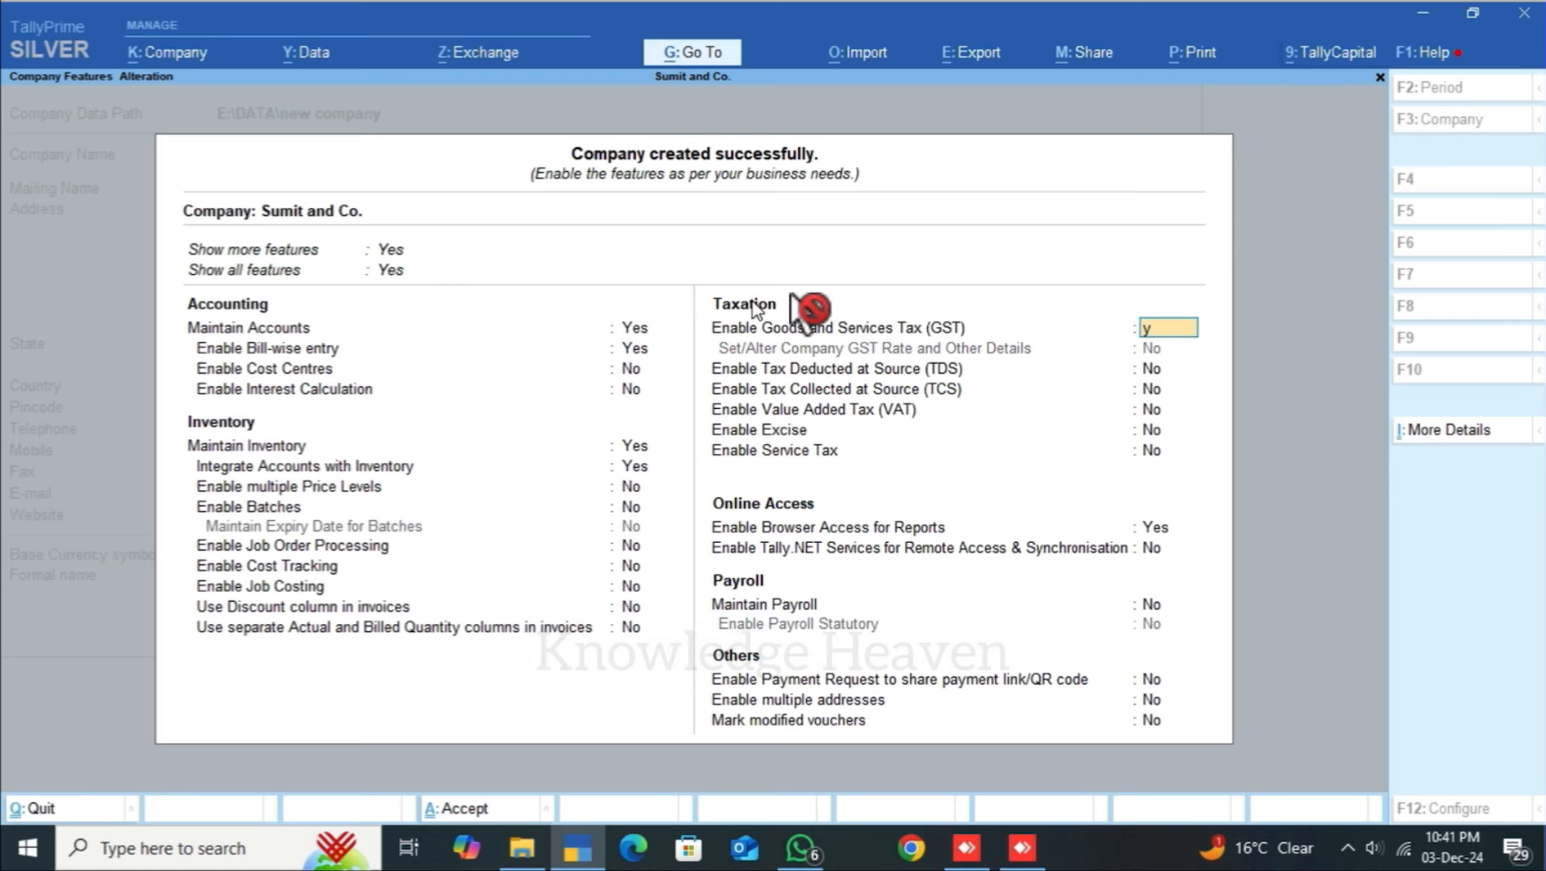
key(Return)
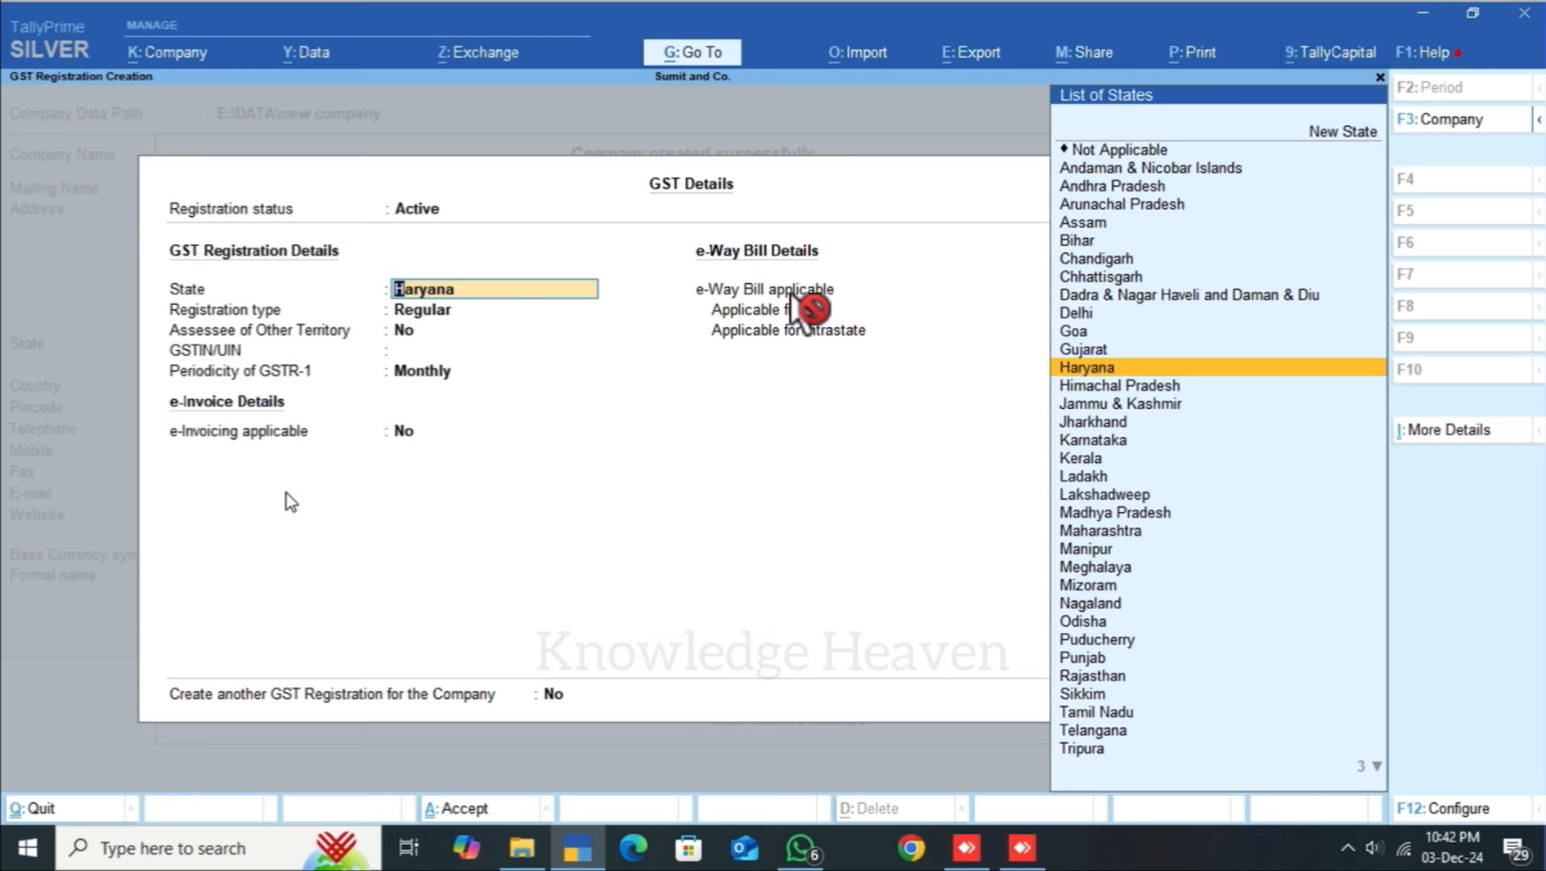
Step: Confirm Haryana as the GST state, choose Regular registration, and move to GSTIN/UIN
key(Return)
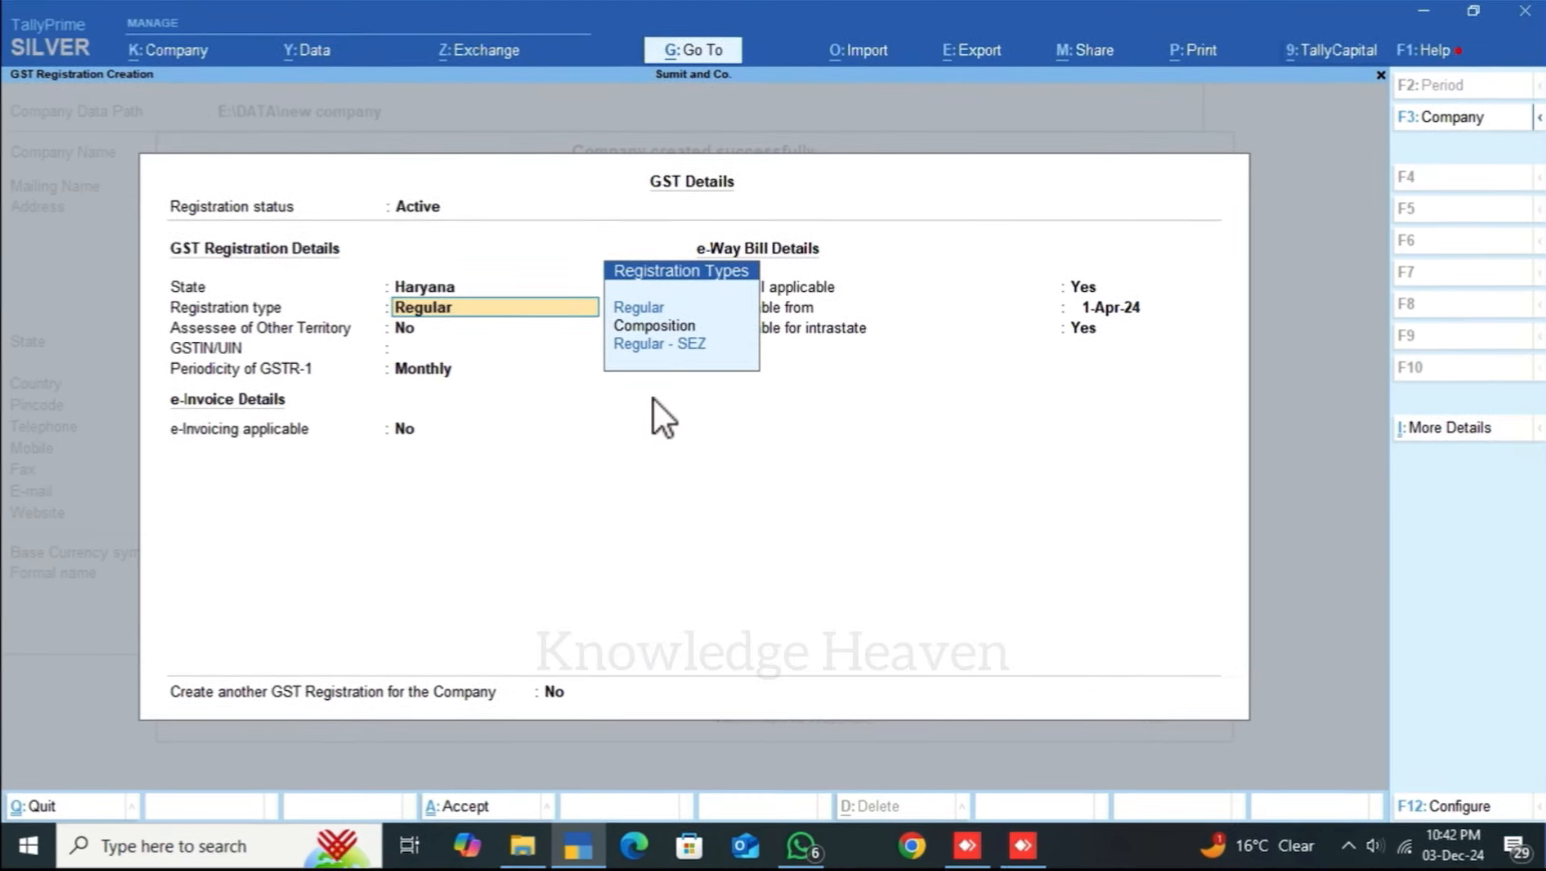
click(713, 357)
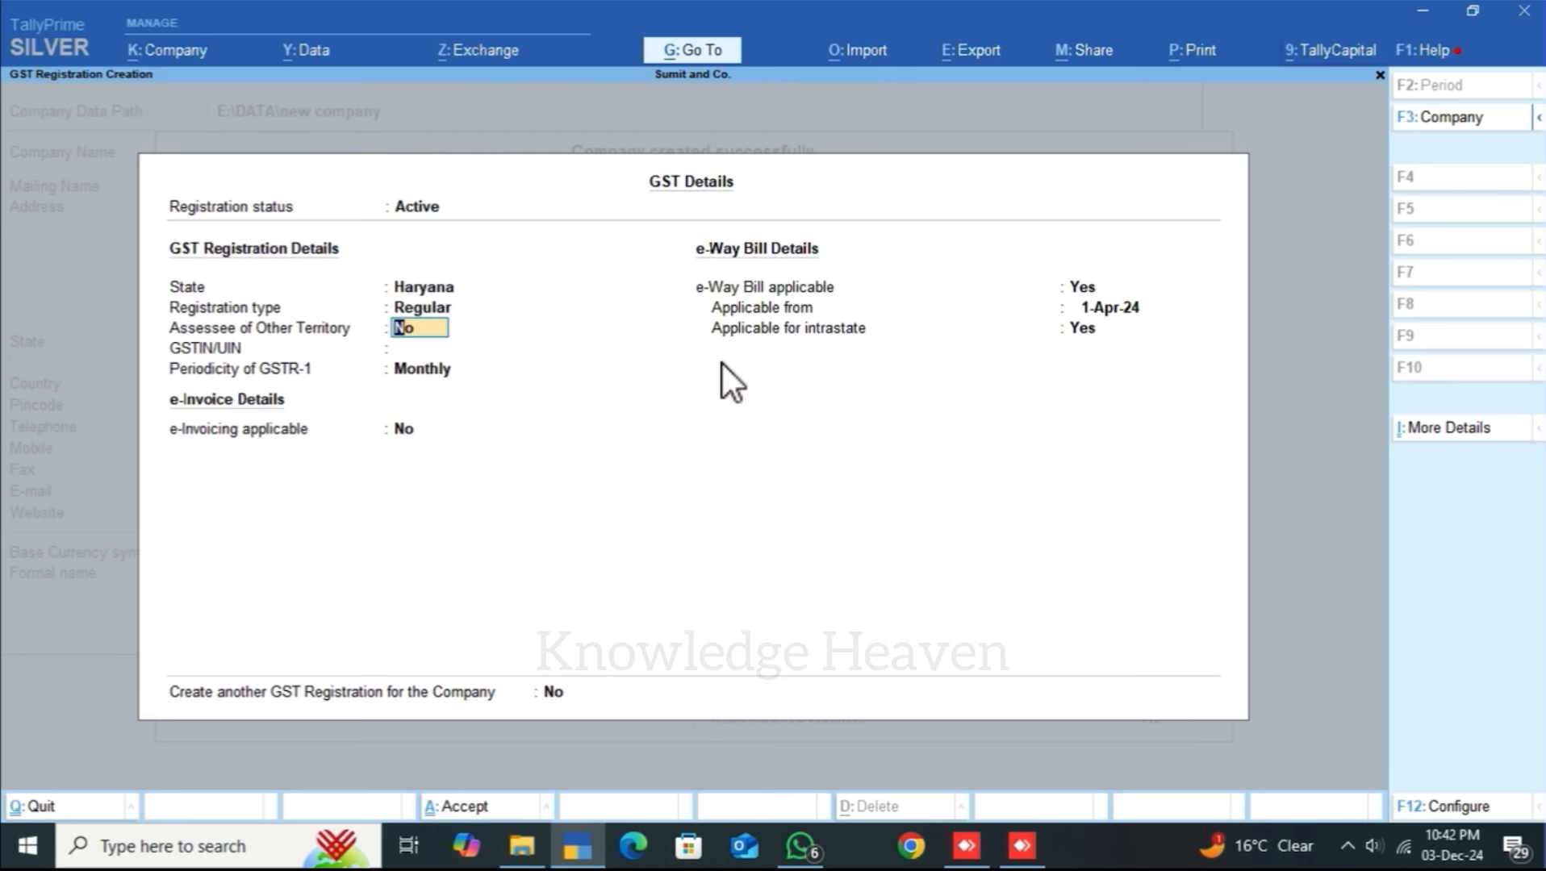
click(720, 363)
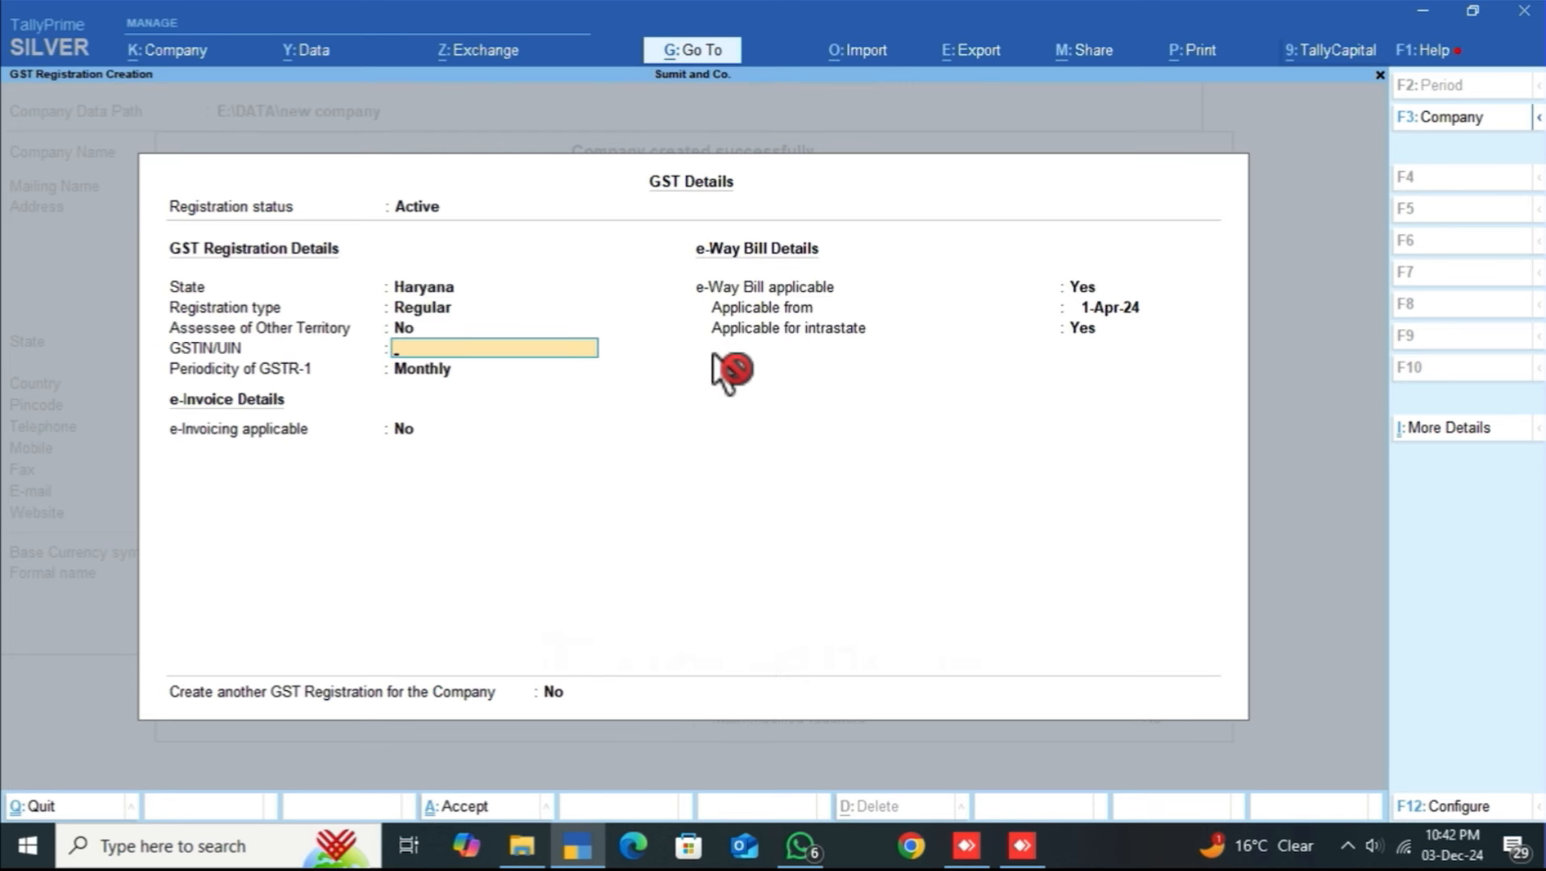
Step: Leave GSTIN blank, keep Monthly GSTR-1, and accept e-Way Bill from 1-Apr-24 including intrastate
click(574, 353)
key(Return)
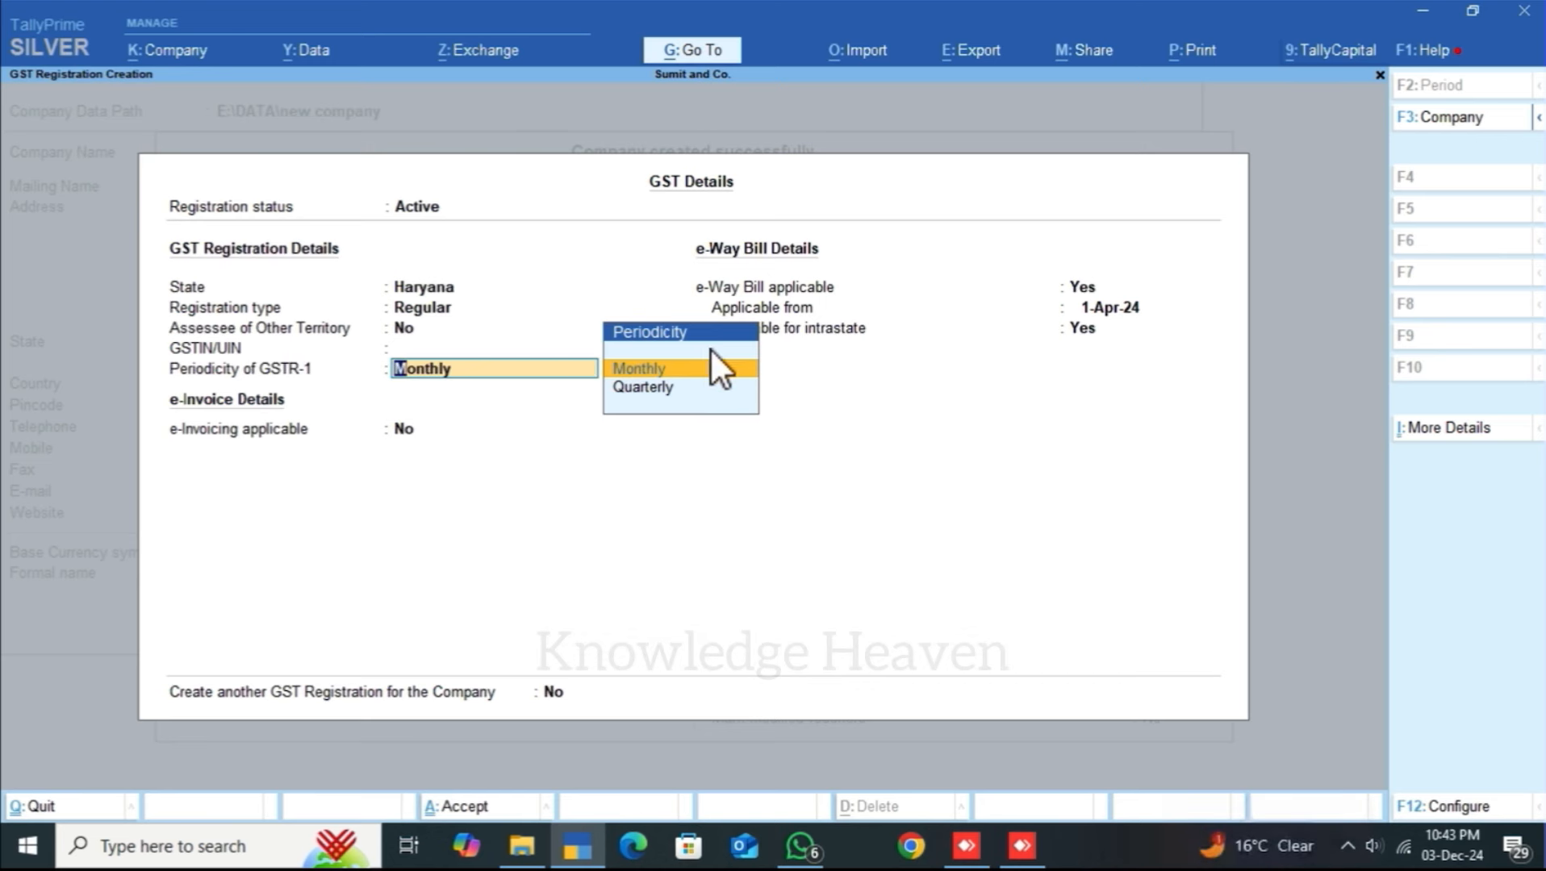
click(733, 463)
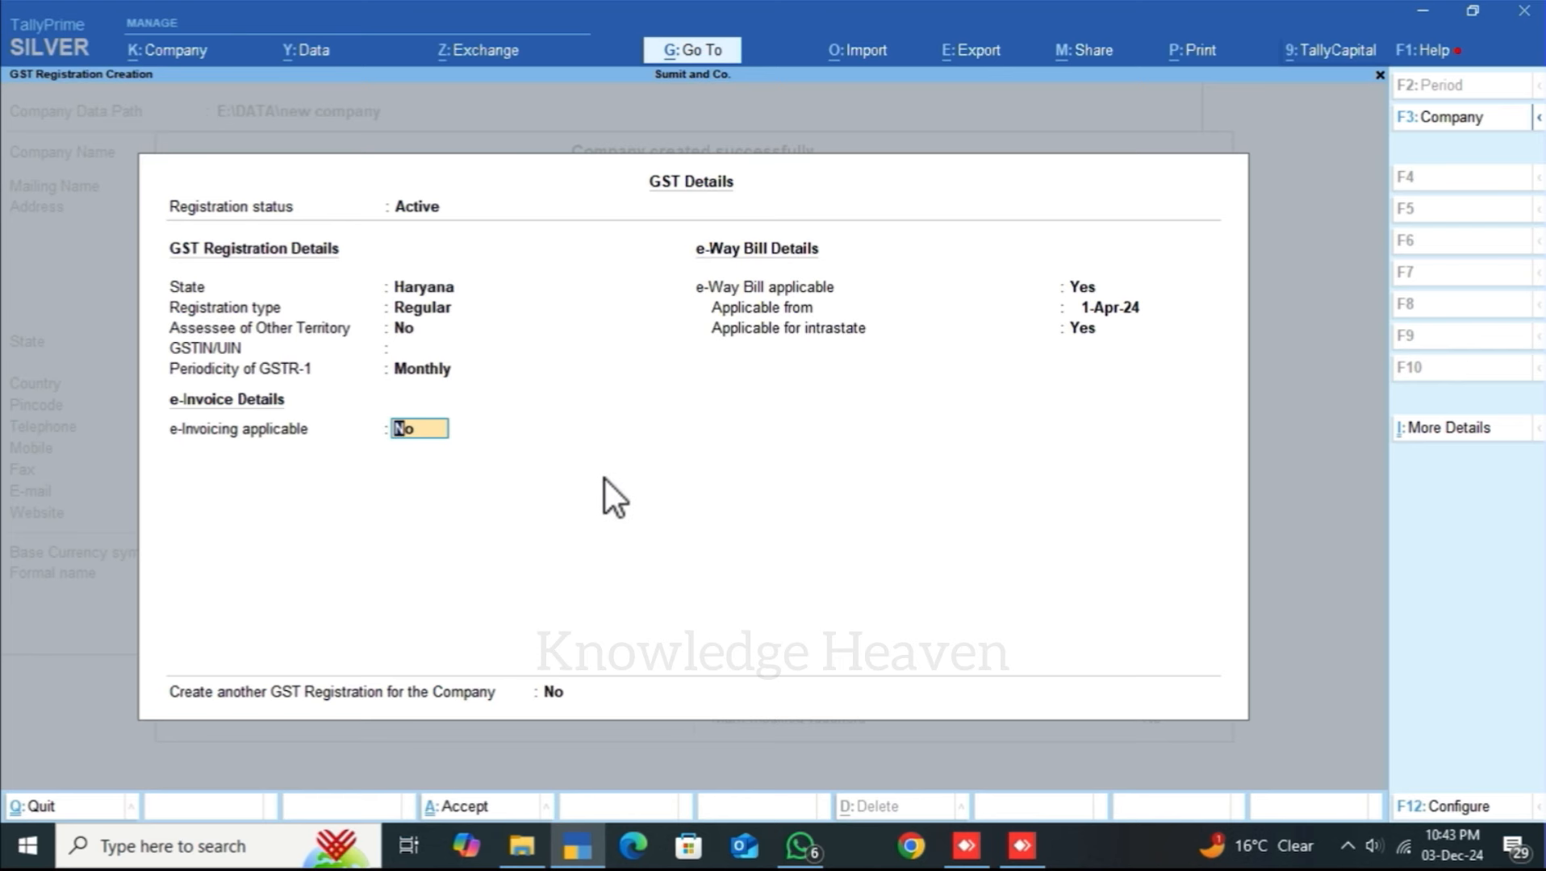
click(488, 436)
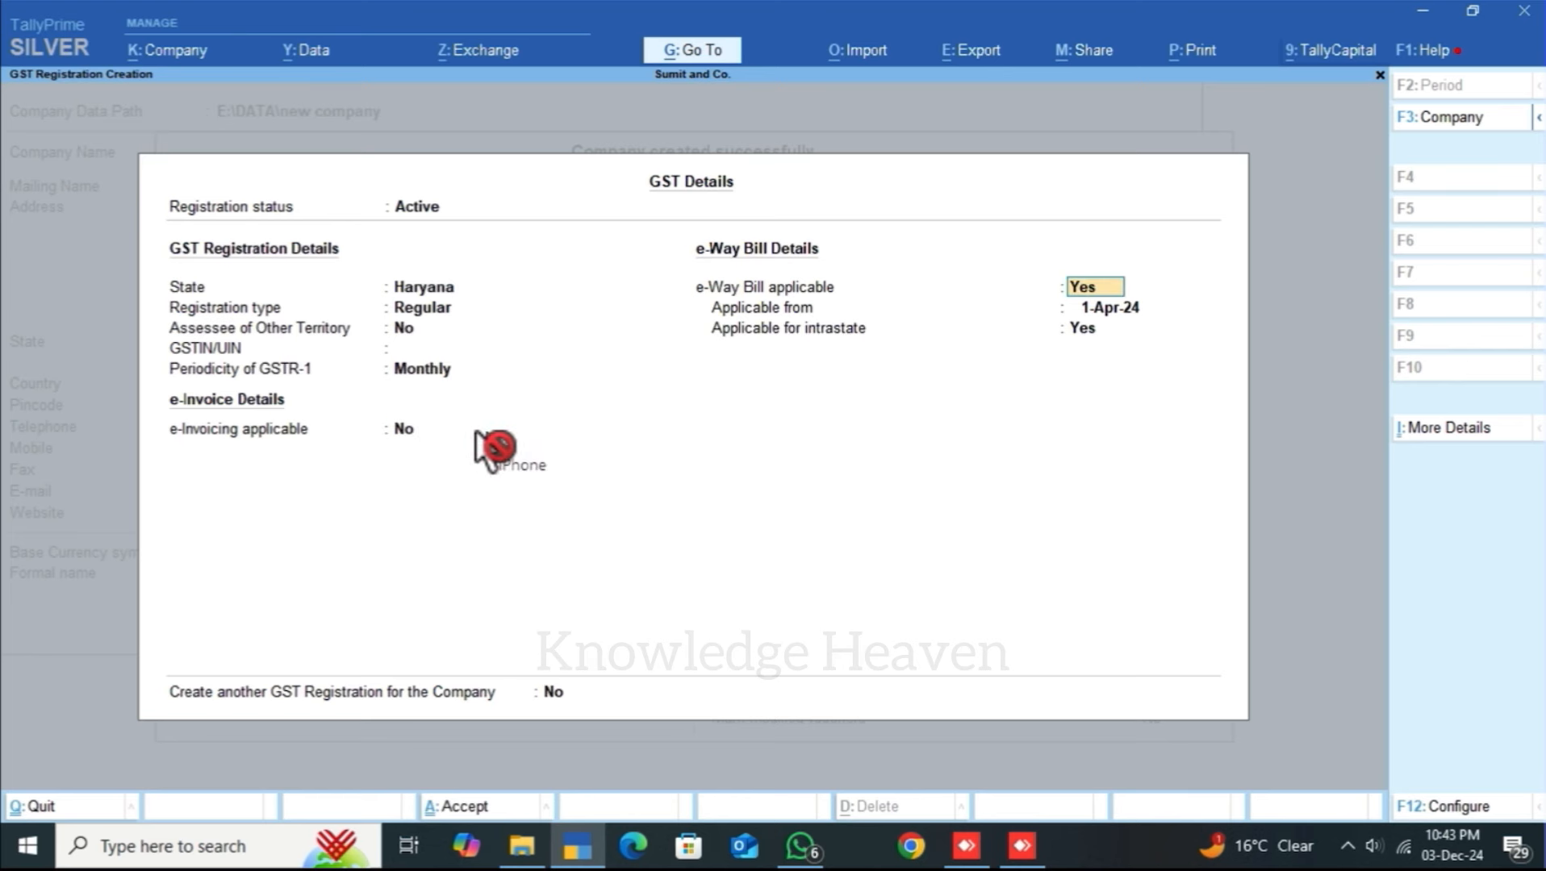
click(916, 289)
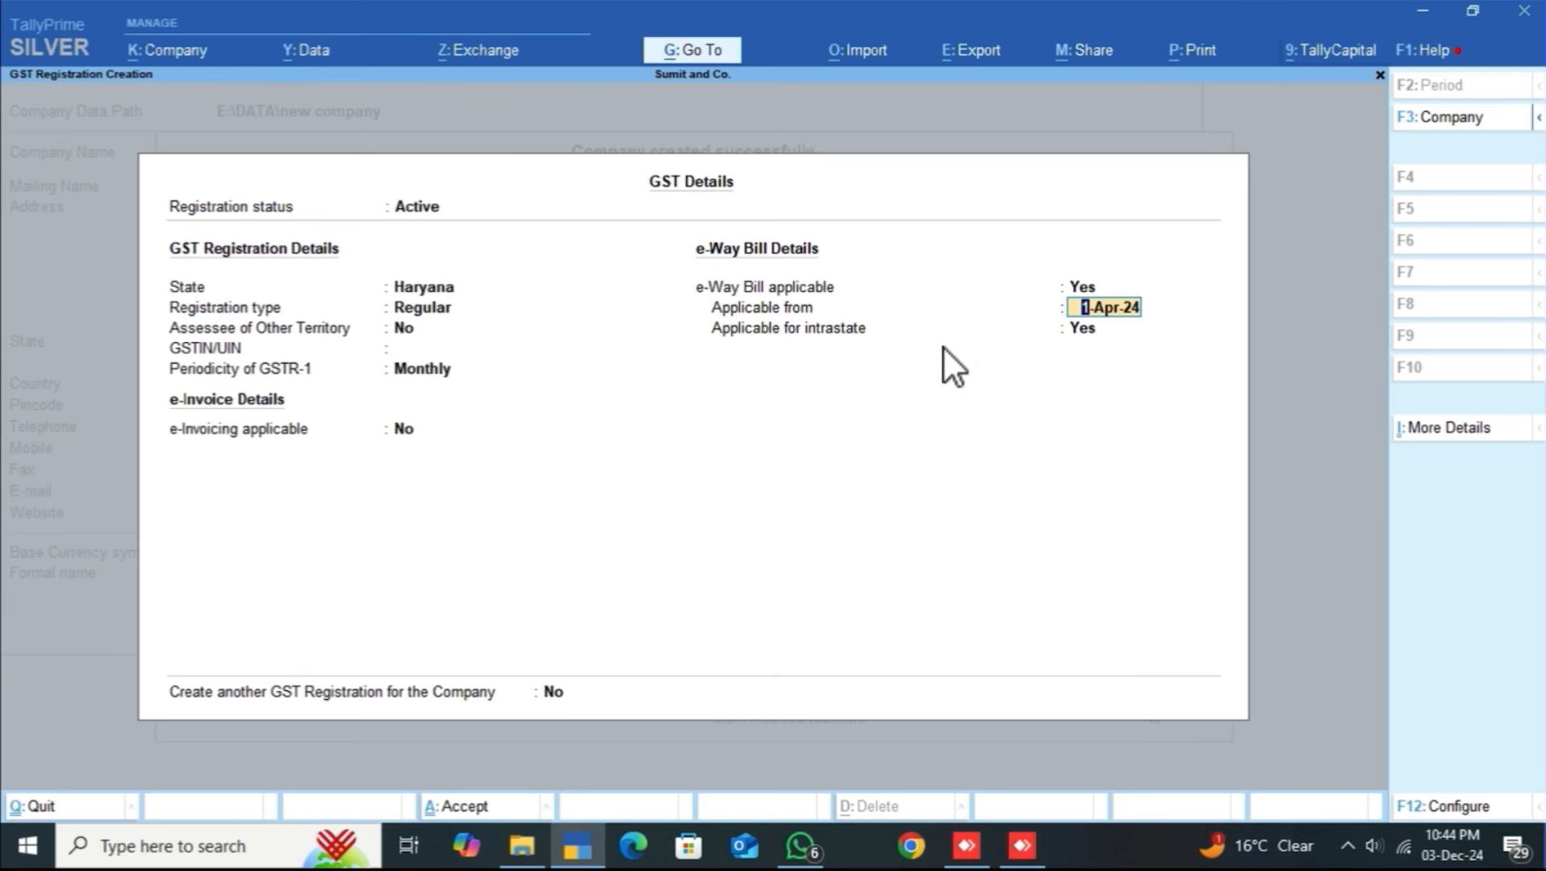
key(Return)
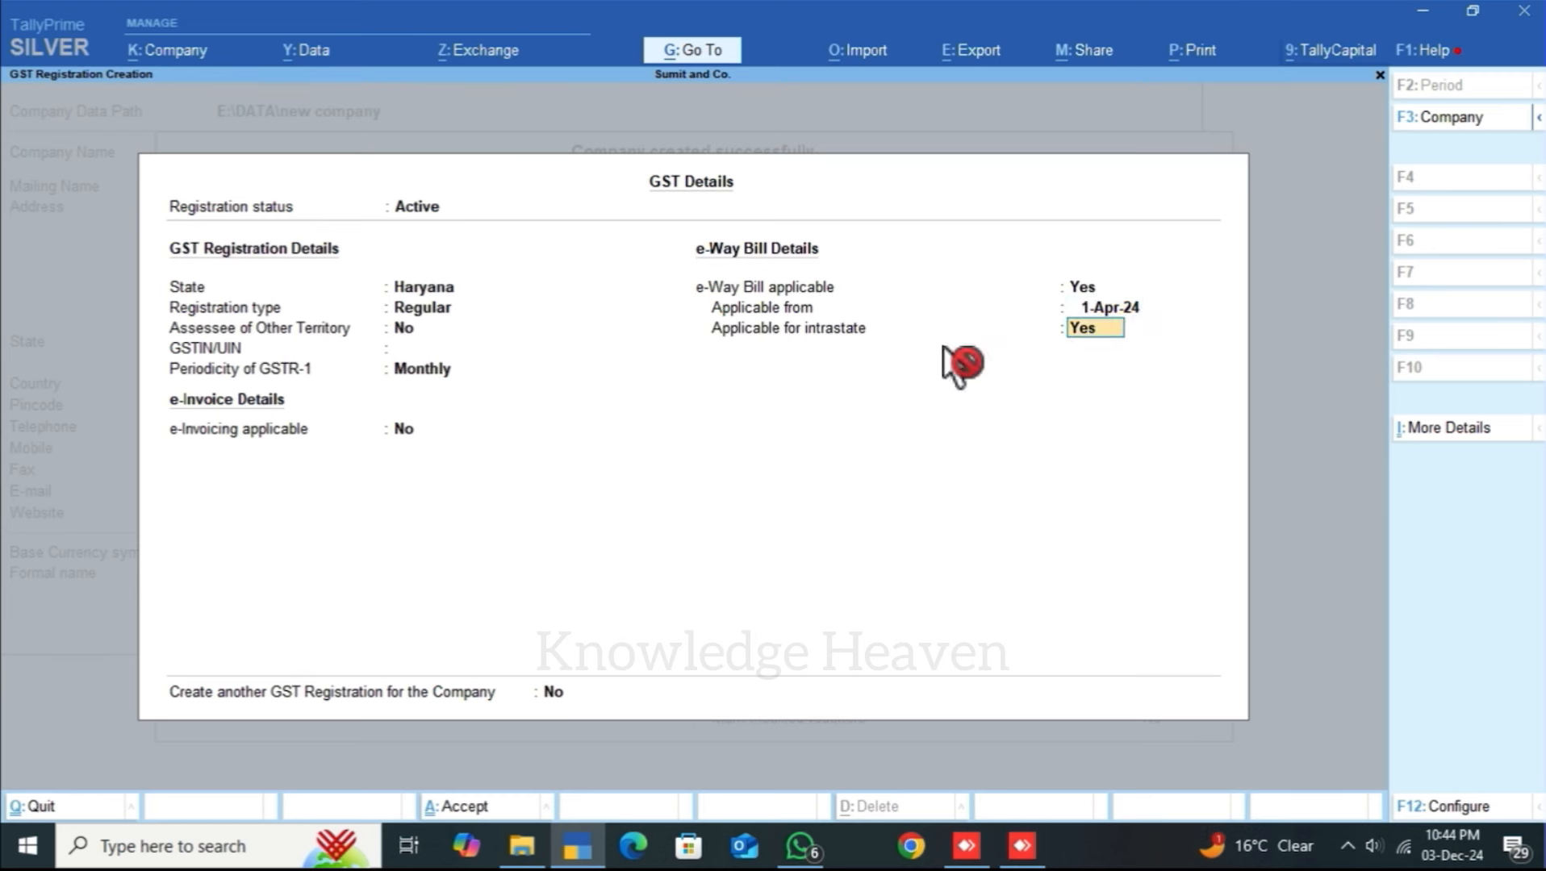
key(Return)
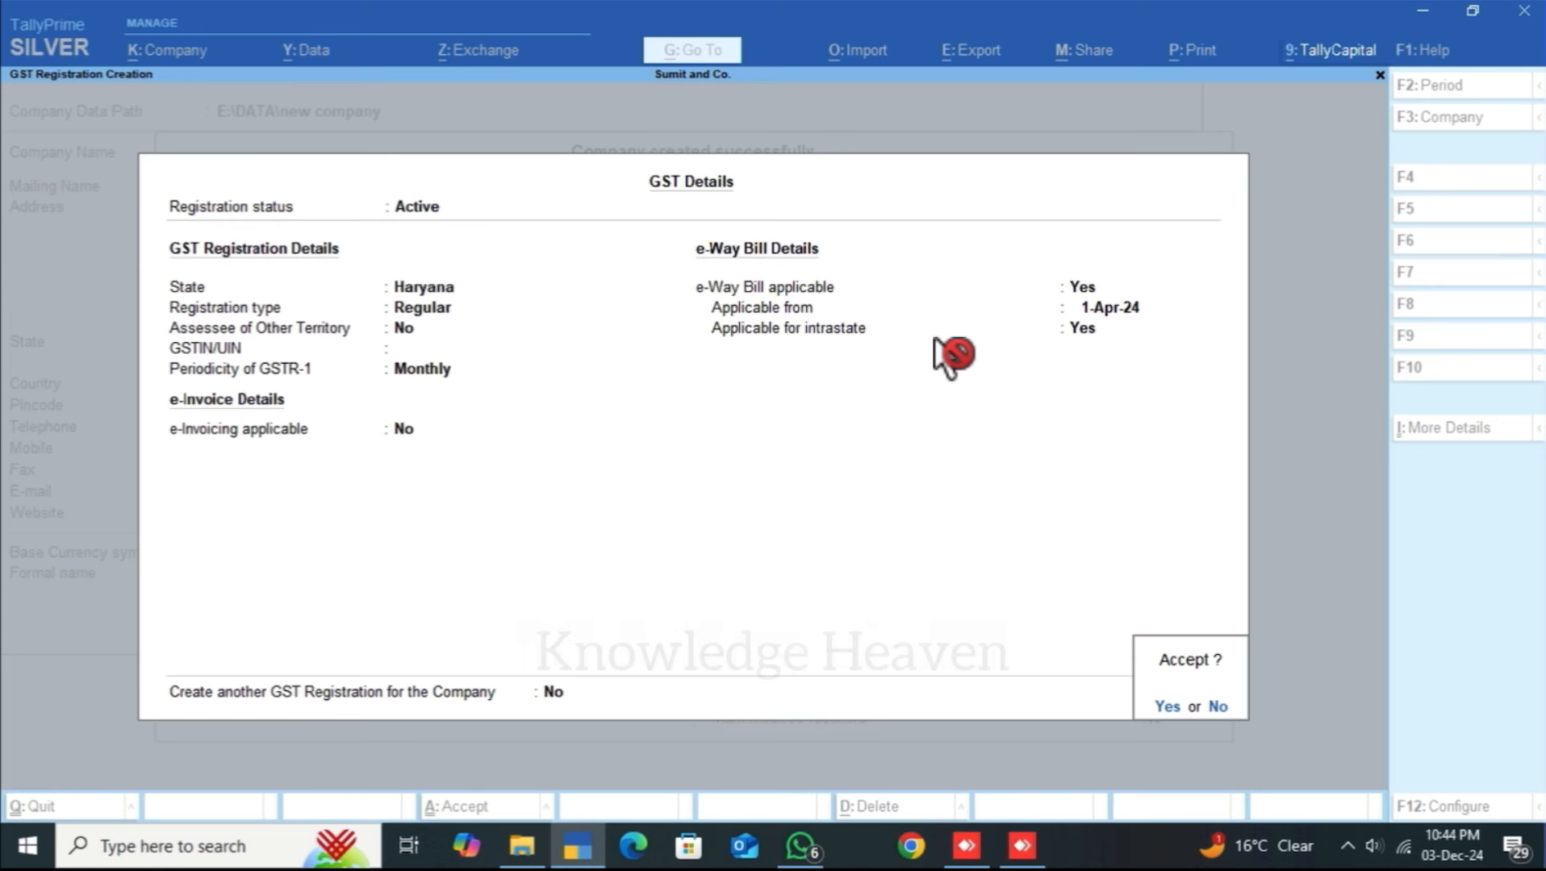
Step: Save the GST details and leave the remaining taxation and other features at No
key(Return)
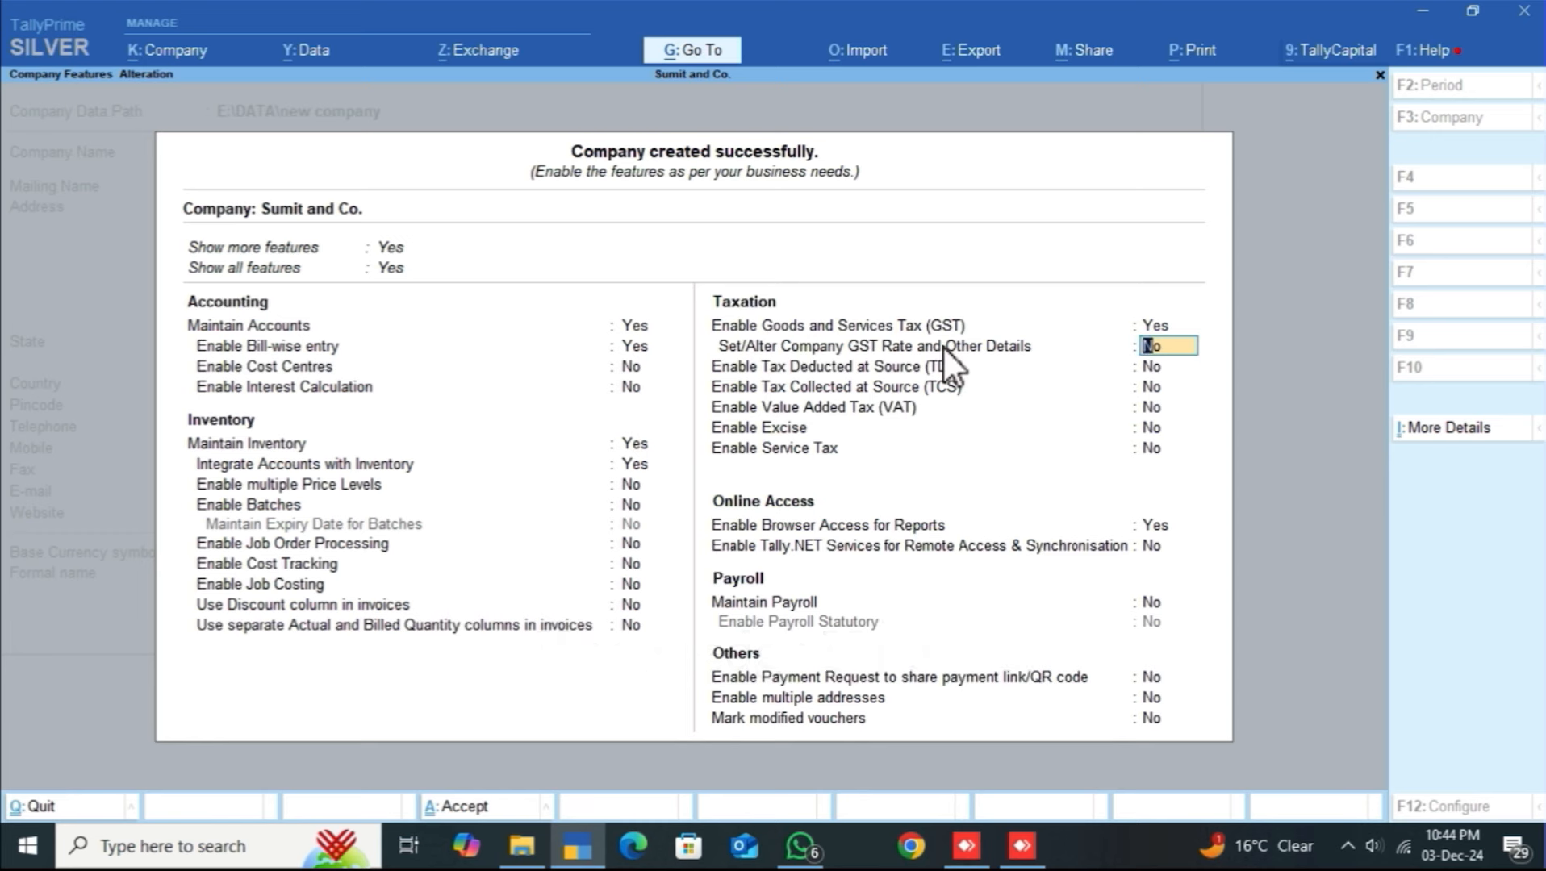
key(ctrl)
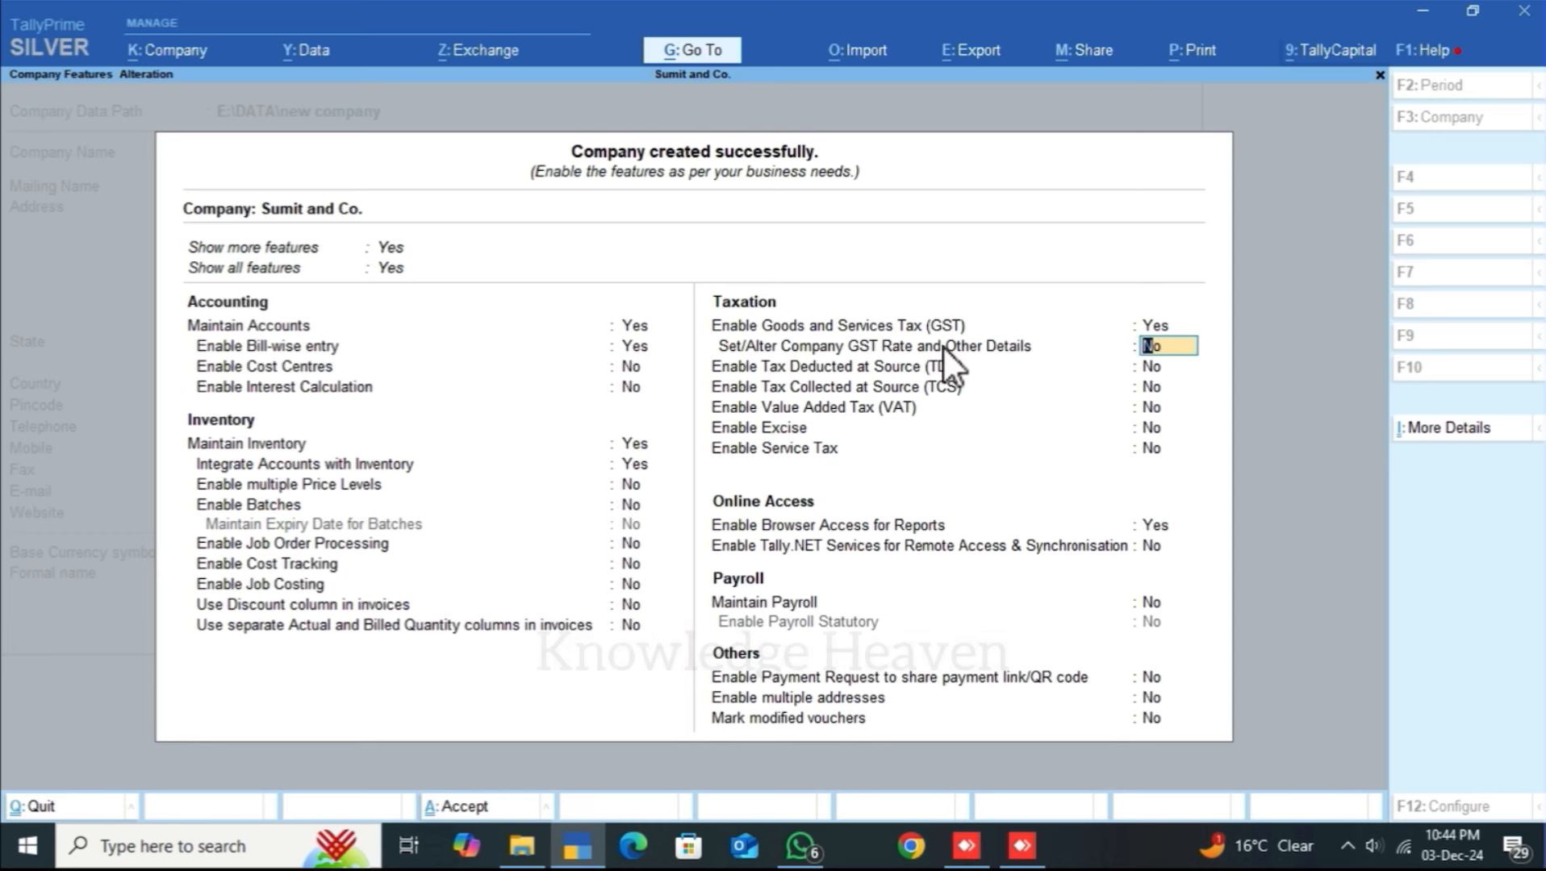
key(Return)
key(Return)
key(Return)
key(Return)
key(Return)
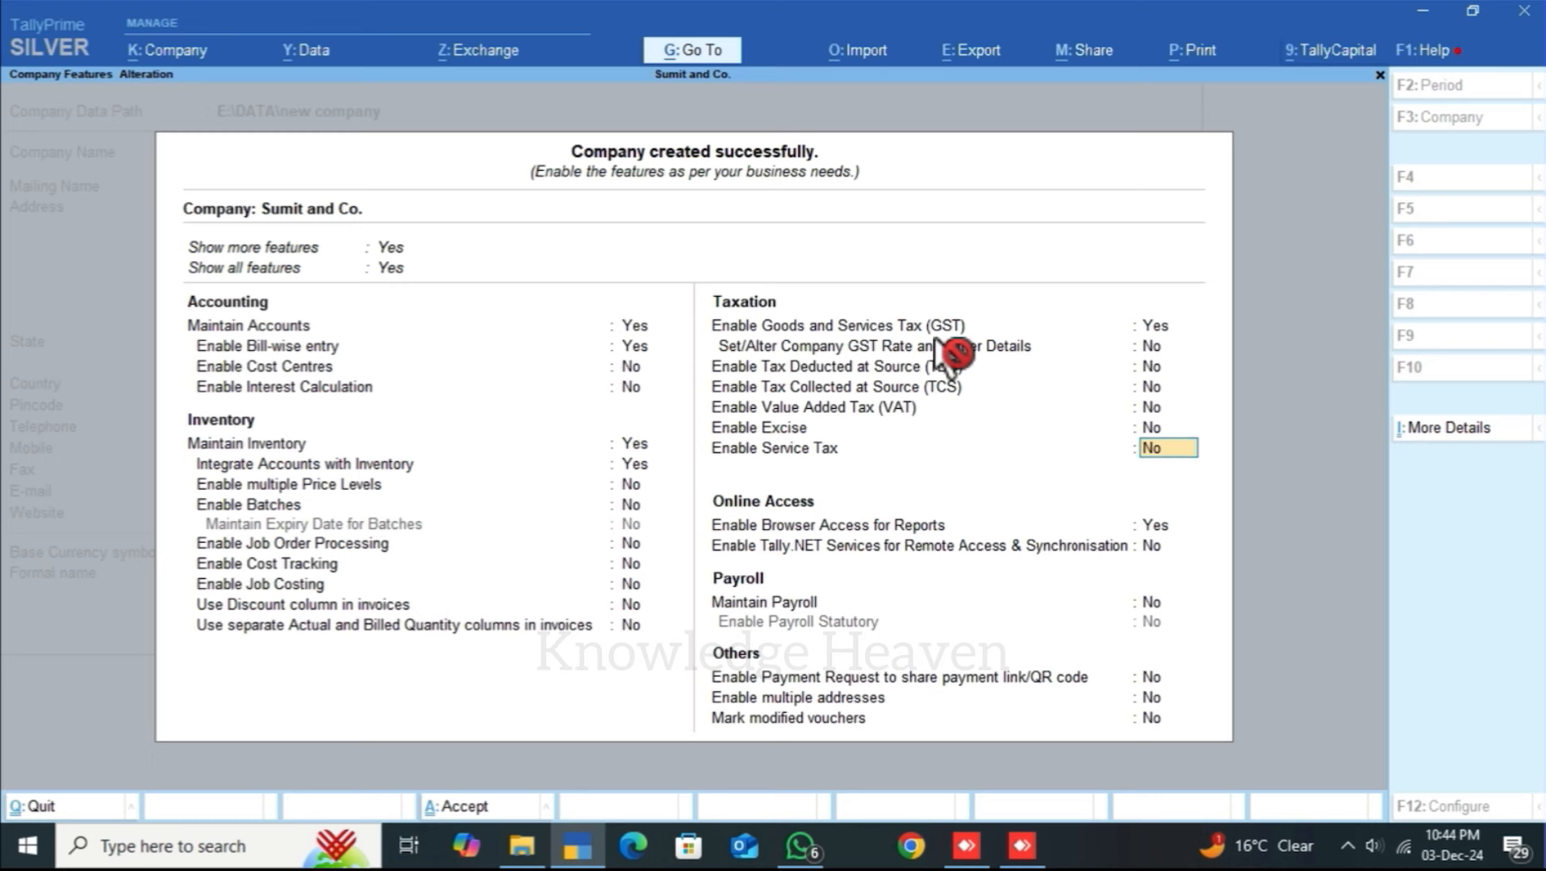
key(Return)
key(Return)
key(Return)
key(Return)
key(Return)
key(Return)
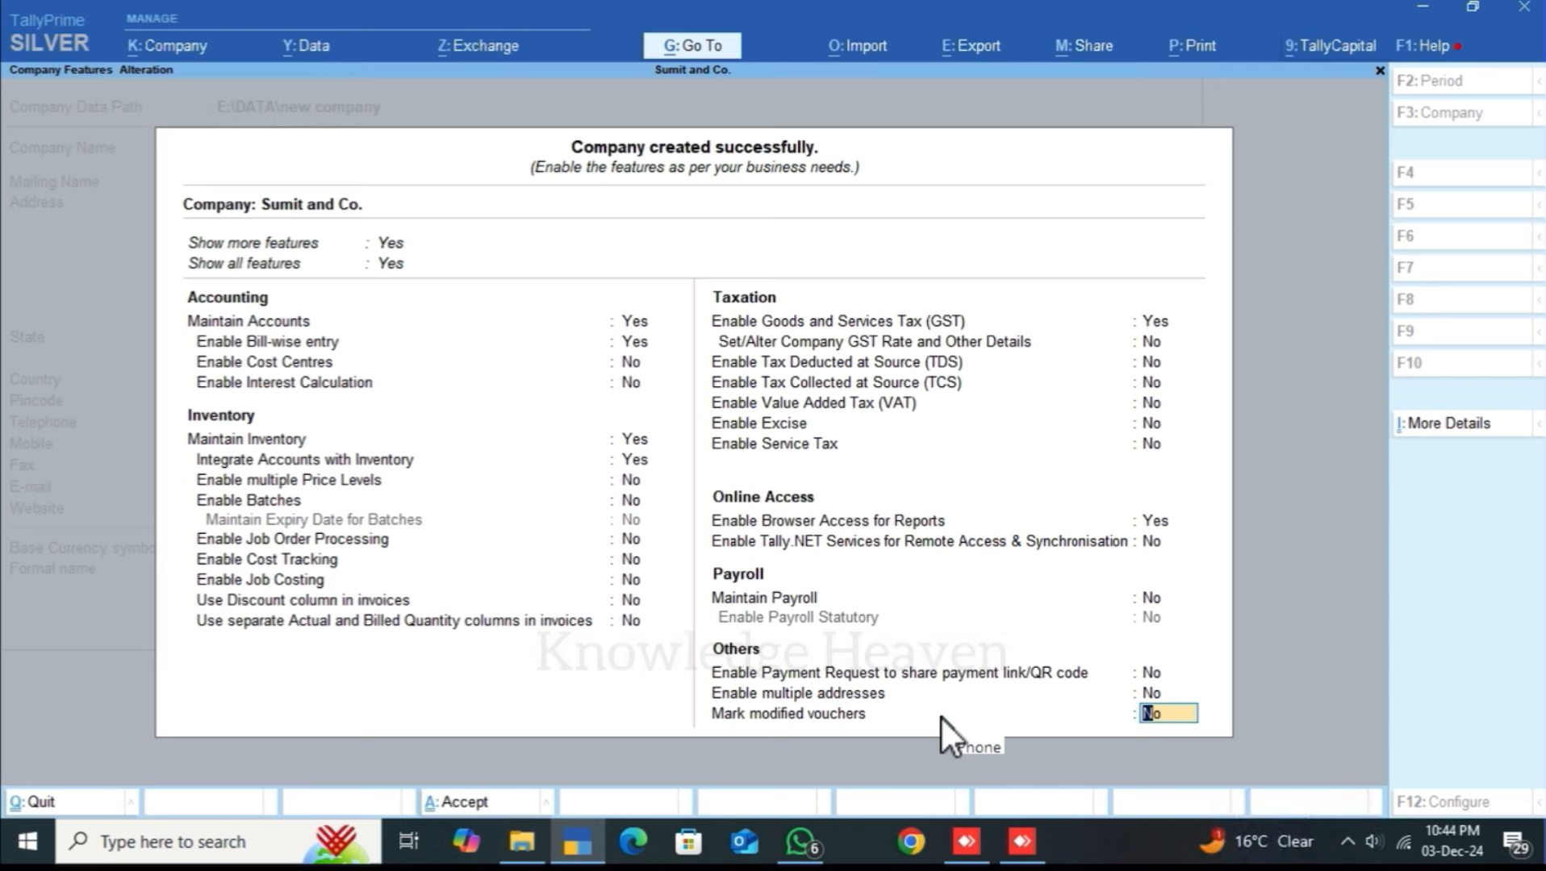
Step: Try saving the company features with Ctrl+A, then answer No to the confirmation prompt
key(ctrl)
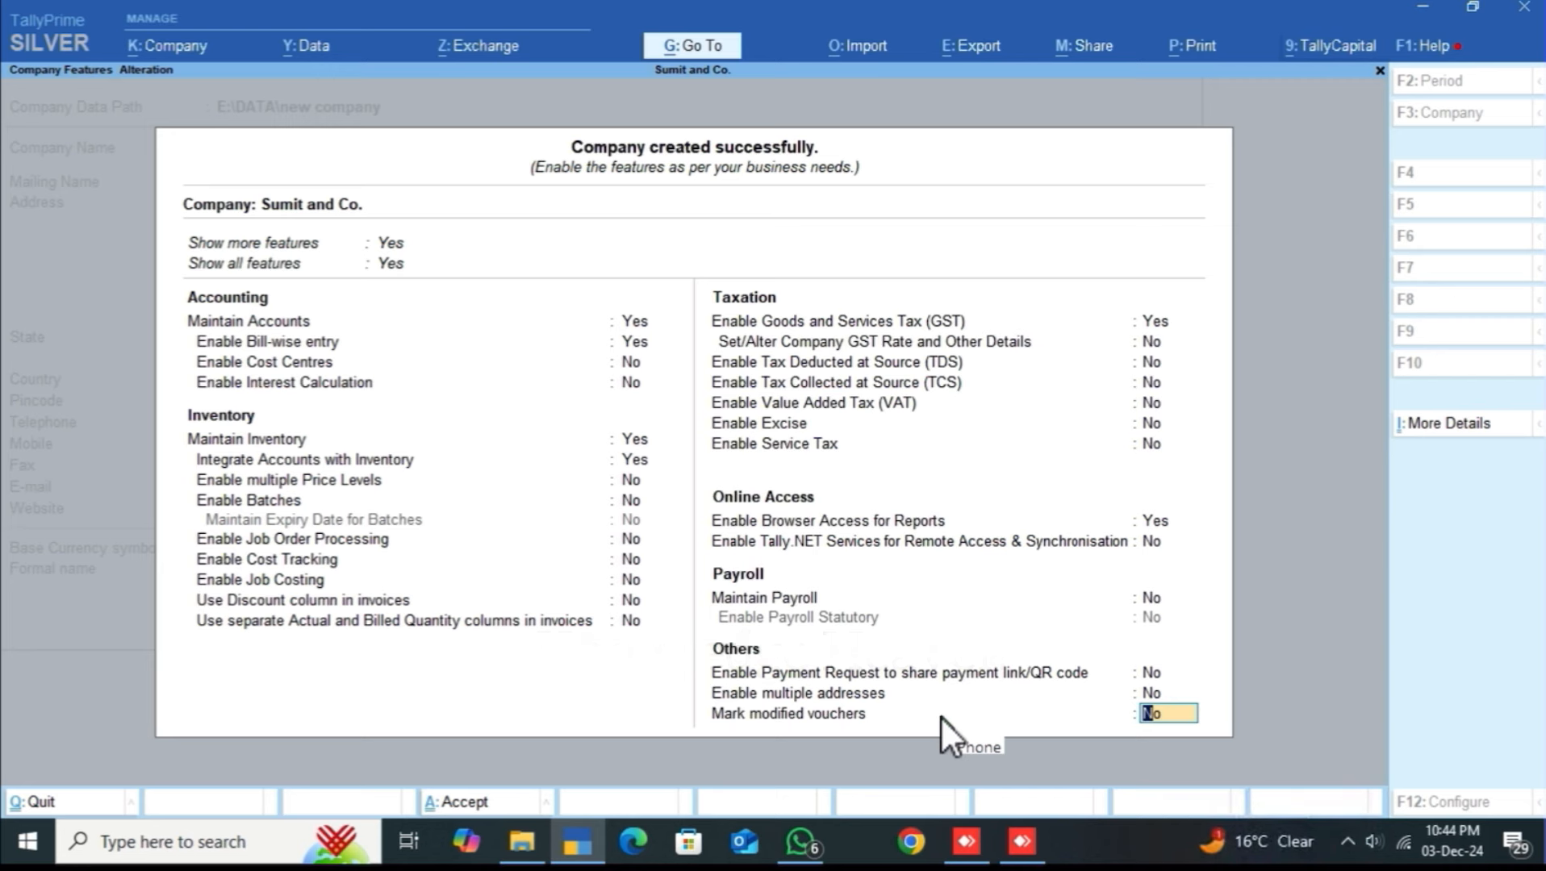
key(ctrl+a)
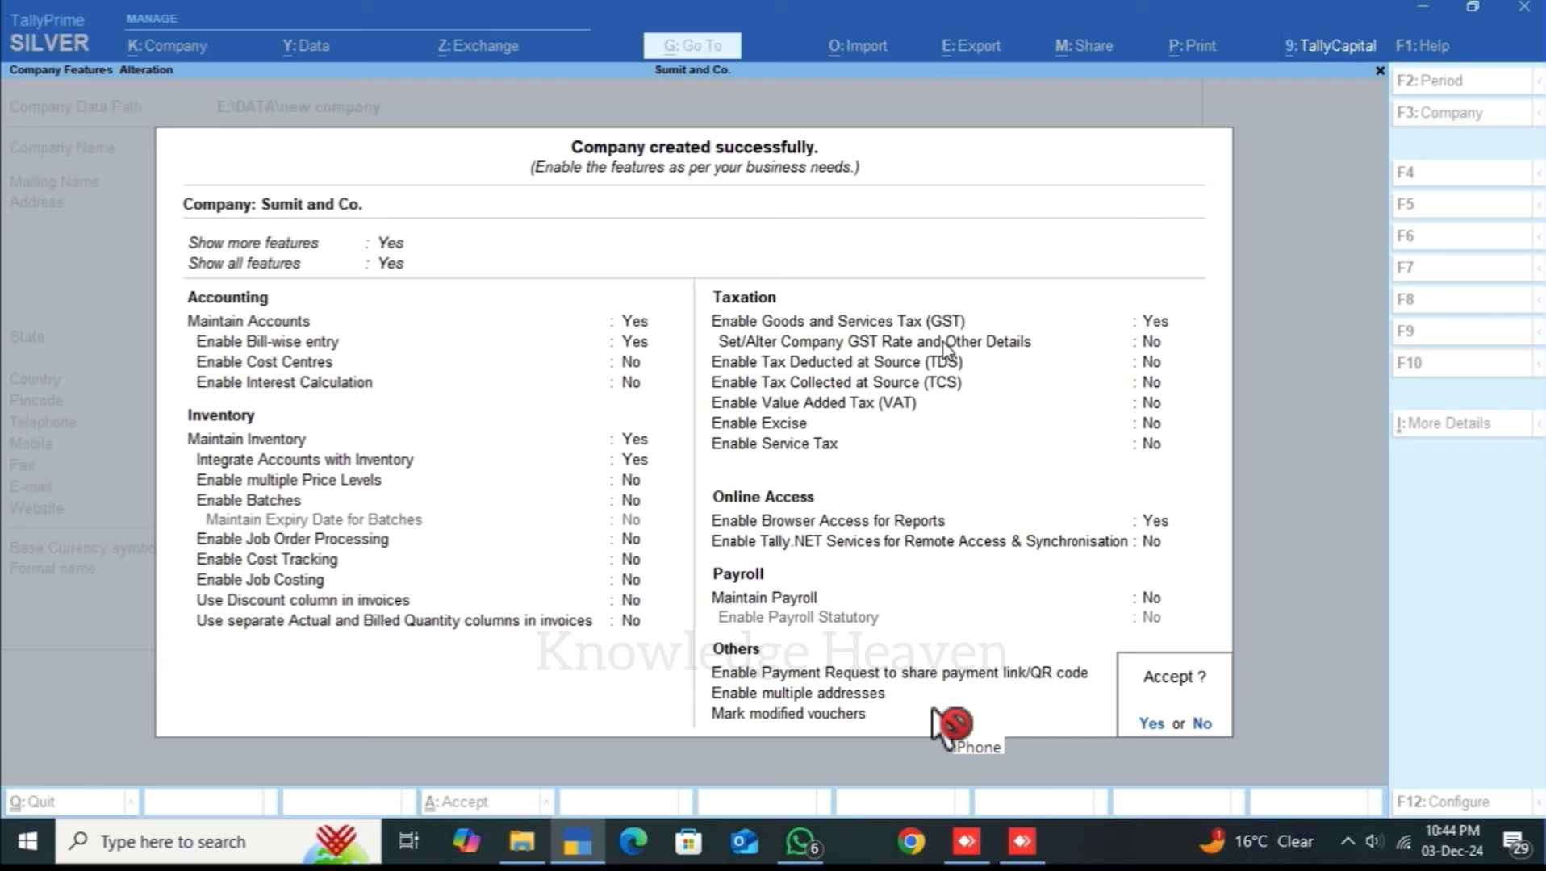
key(n)
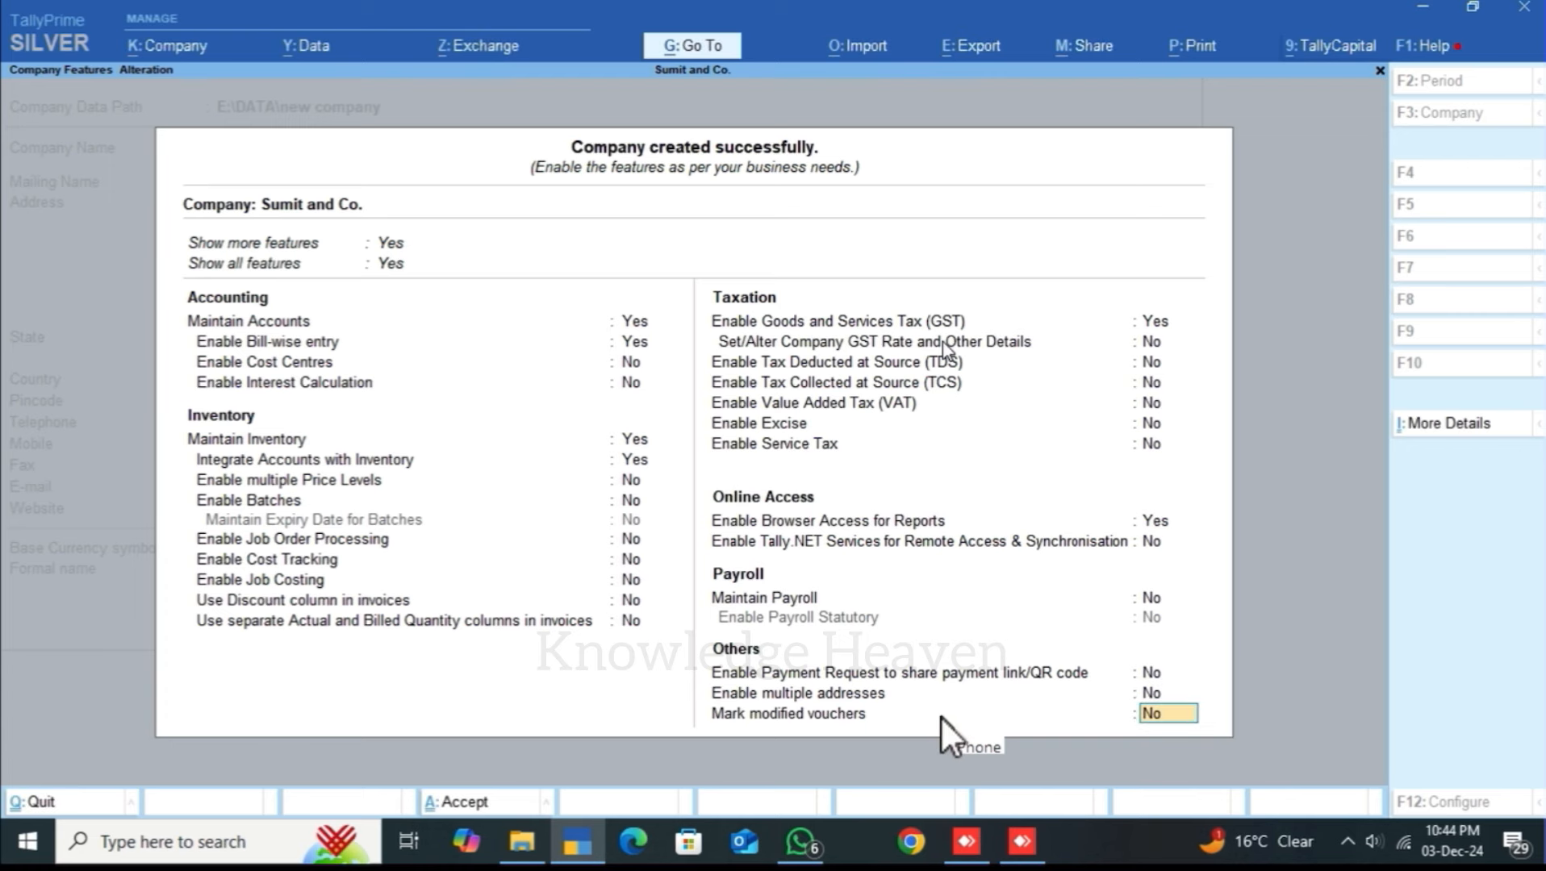
key(ctrl)
Step: Accept the company features so Sumit and Co. opens at the Gateway of Tally for 1-Apr-24 to 31-Mar-25
key(ctrl+a)
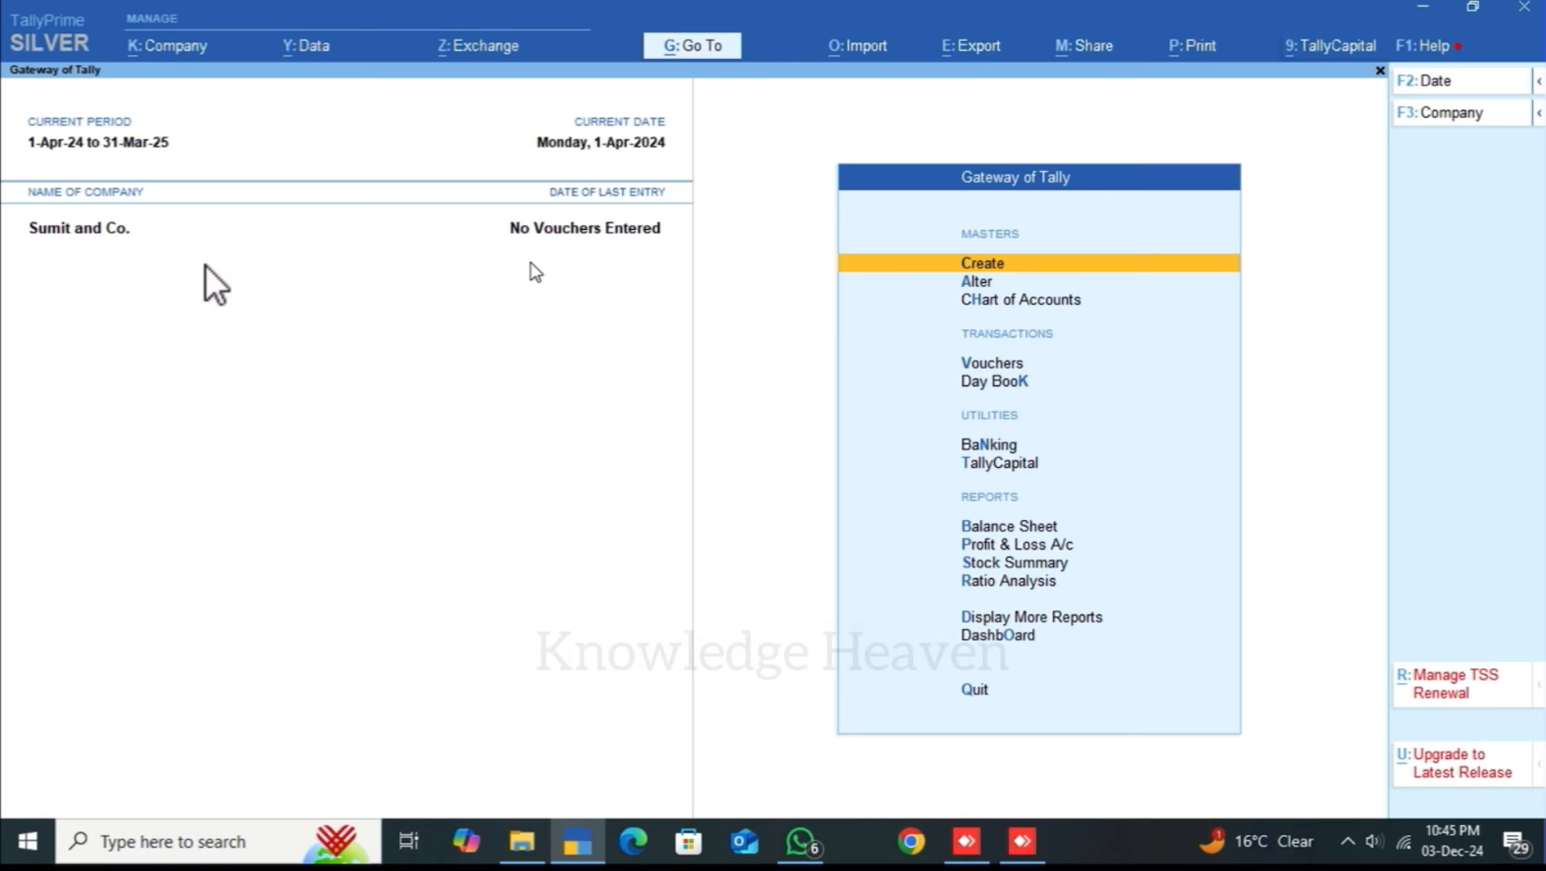
click(200, 262)
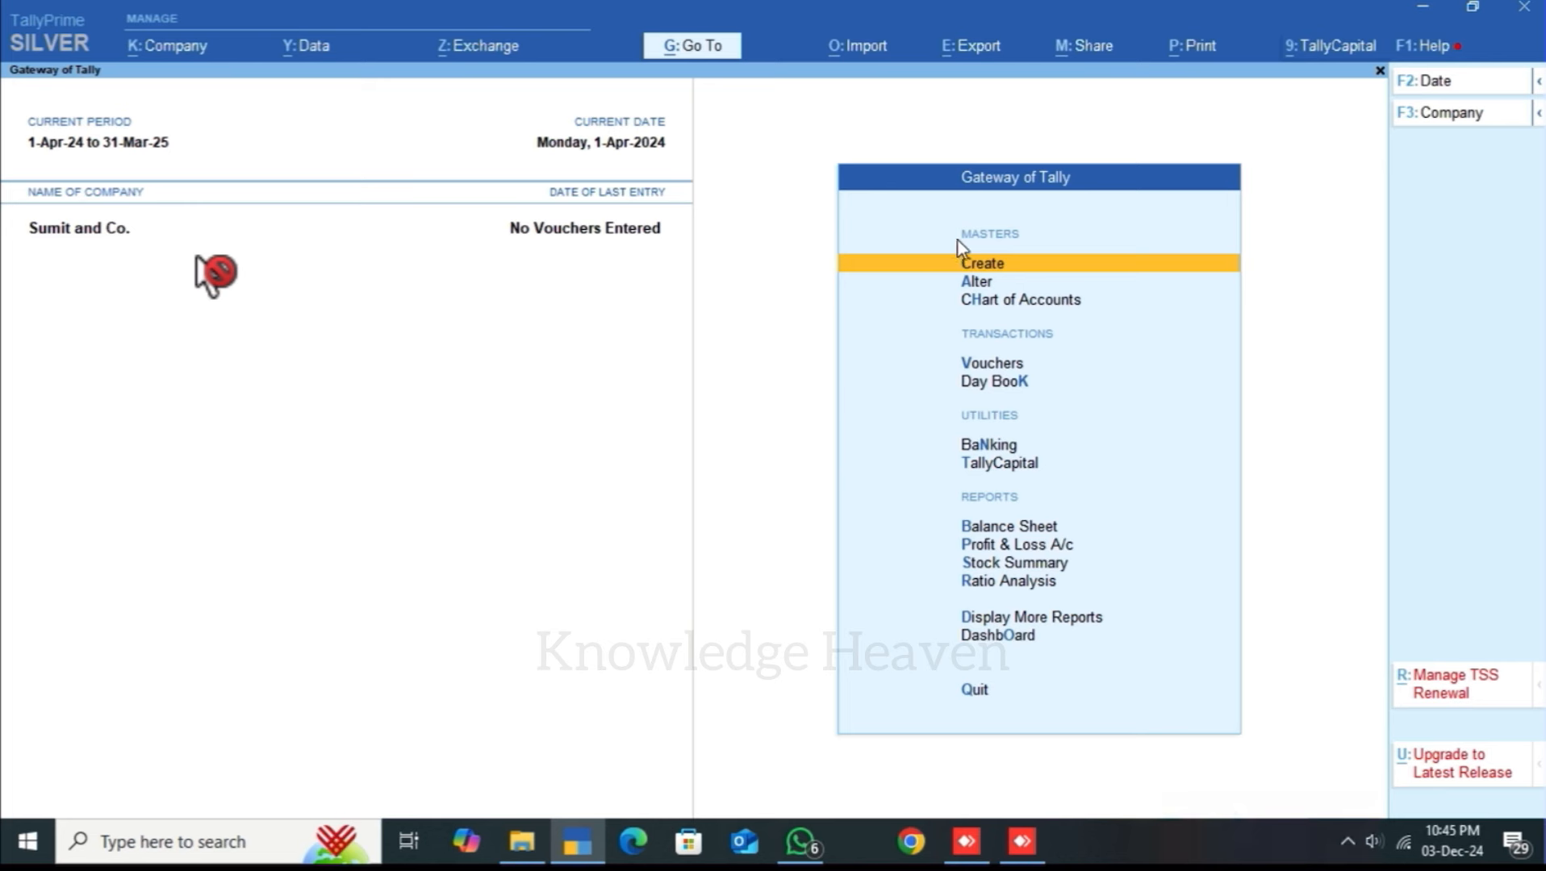